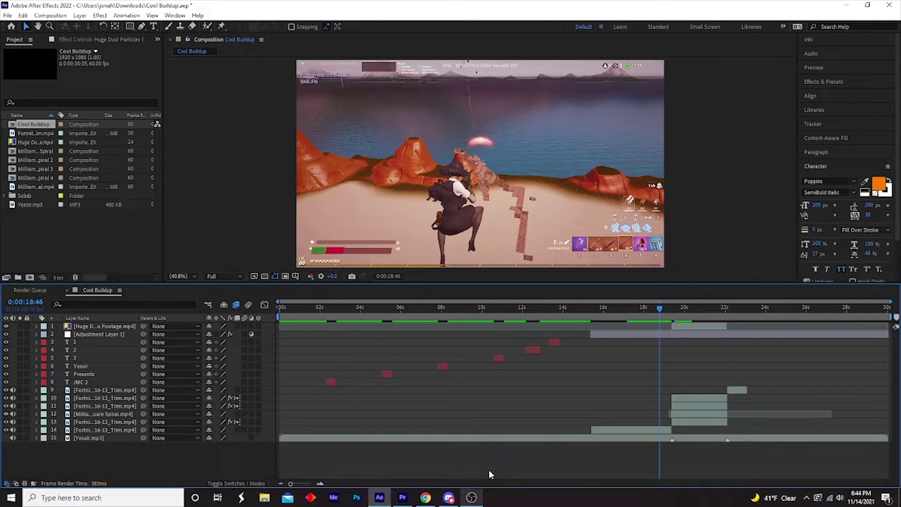
# - Return to the composition start and reveal the audio waveform of the Yessir.mp3 layer to examine its beats
pyautogui.moveTo(297, 308); pyautogui.dragTo(277, 324)
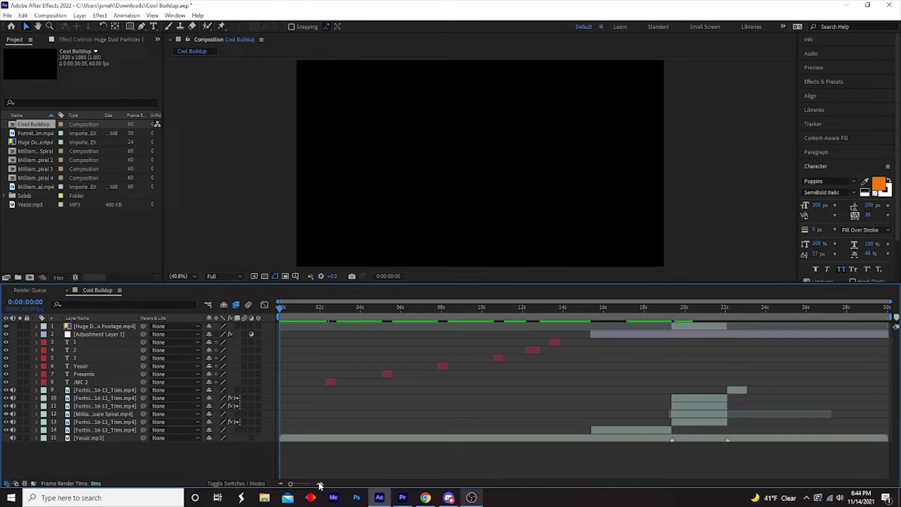
pyautogui.click(294, 439)
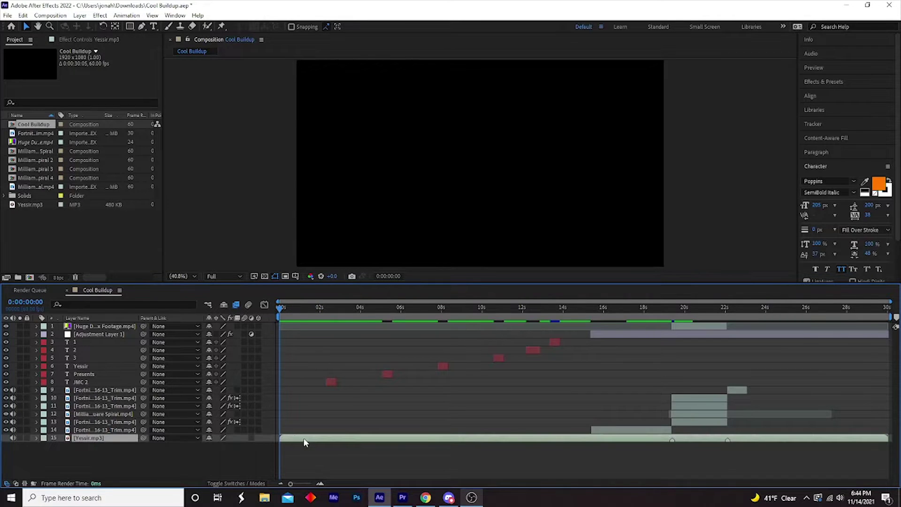
pyautogui.press('l')
pyautogui.press('l')
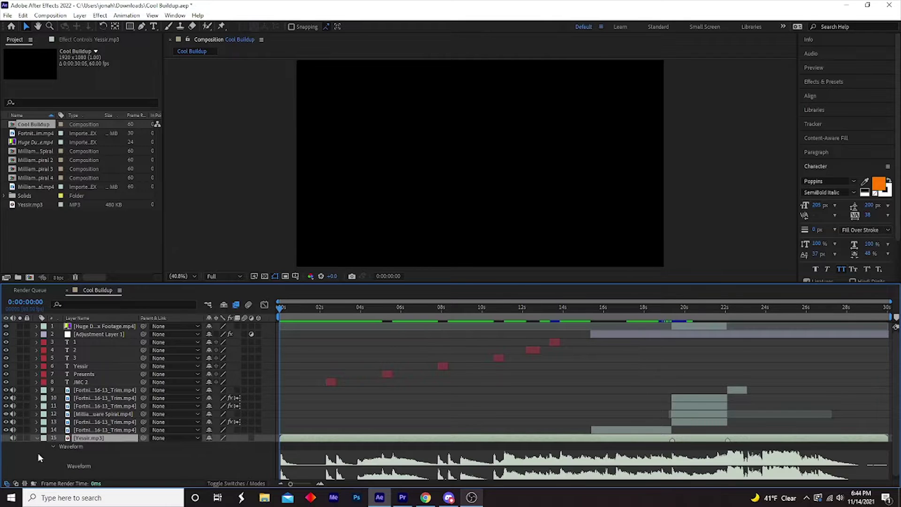
pyautogui.scroll(-1, 88, 436)
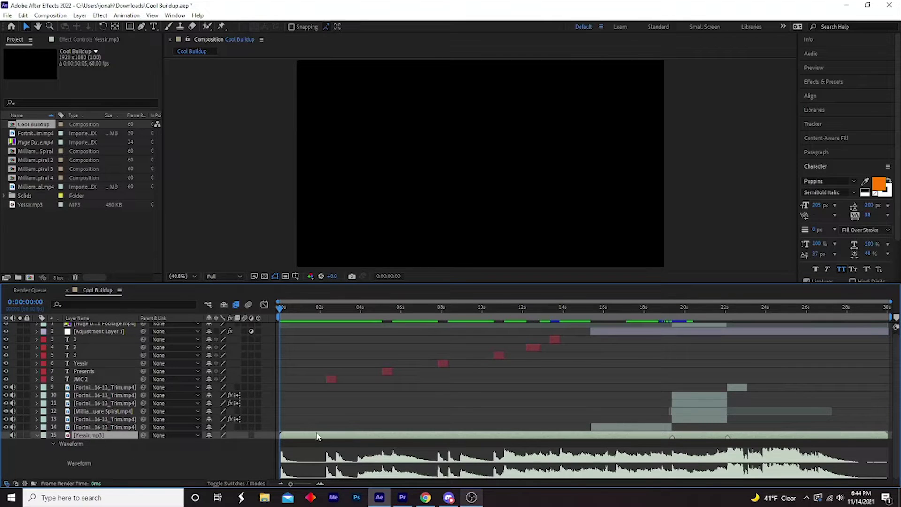
# - Hide the Huge Dust Particles footage layer while viewing the frame at 0:00:20:17
pyautogui.moveTo(323, 309); pyautogui.dragTo(616, 334)
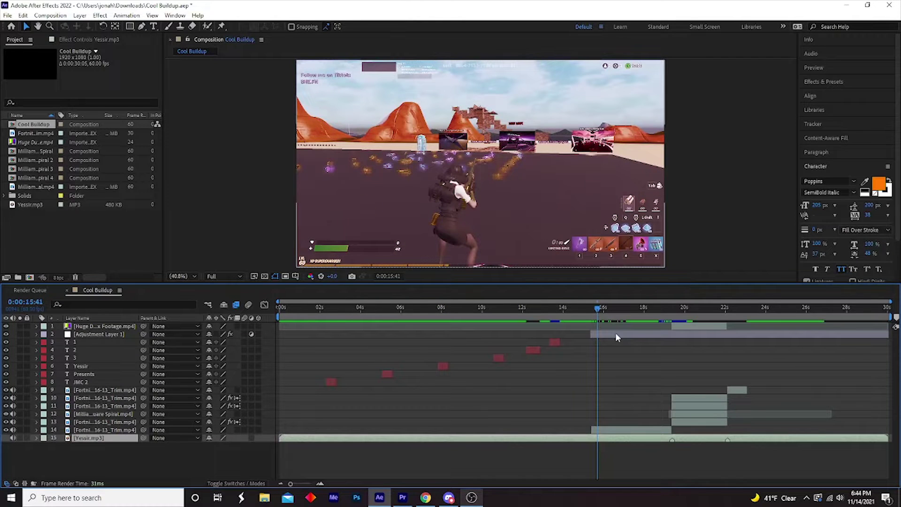
pyautogui.moveTo(757, 362); pyautogui.dragTo(709, 417)
pyautogui.click(688, 325)
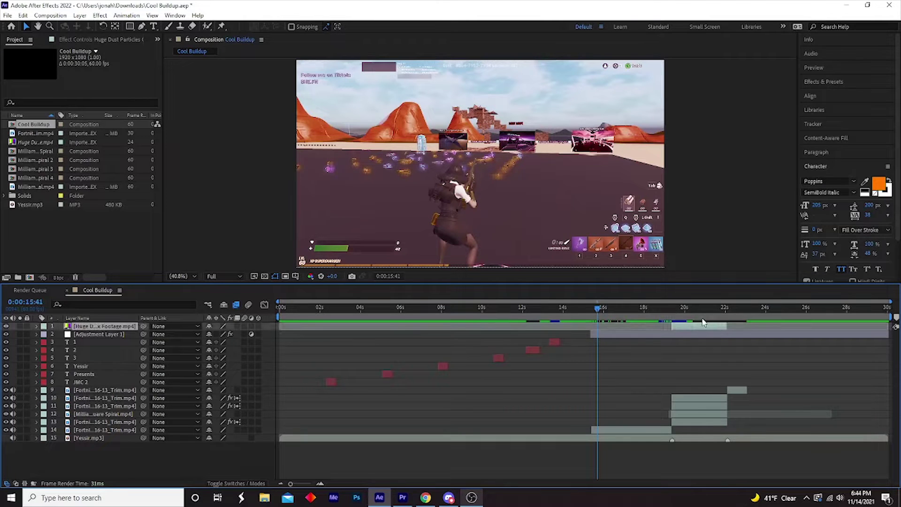
pyautogui.click(690, 308)
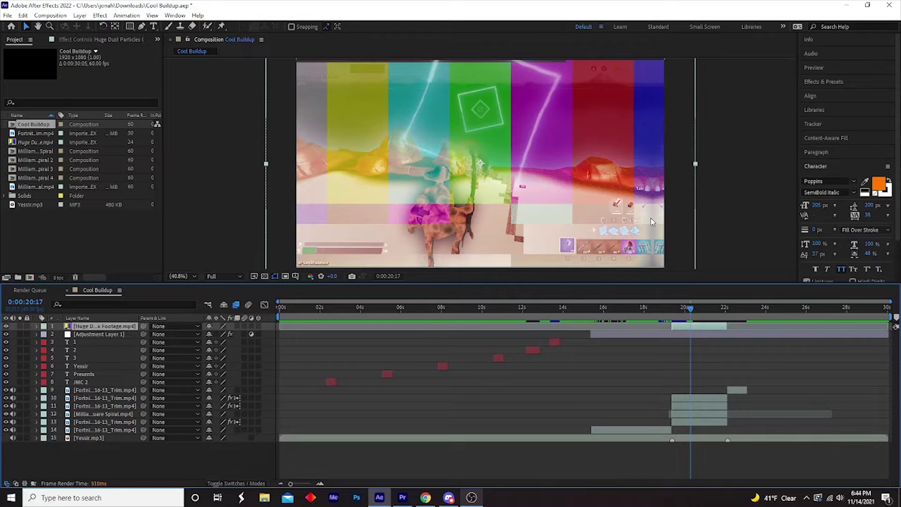
pyautogui.click(6, 326)
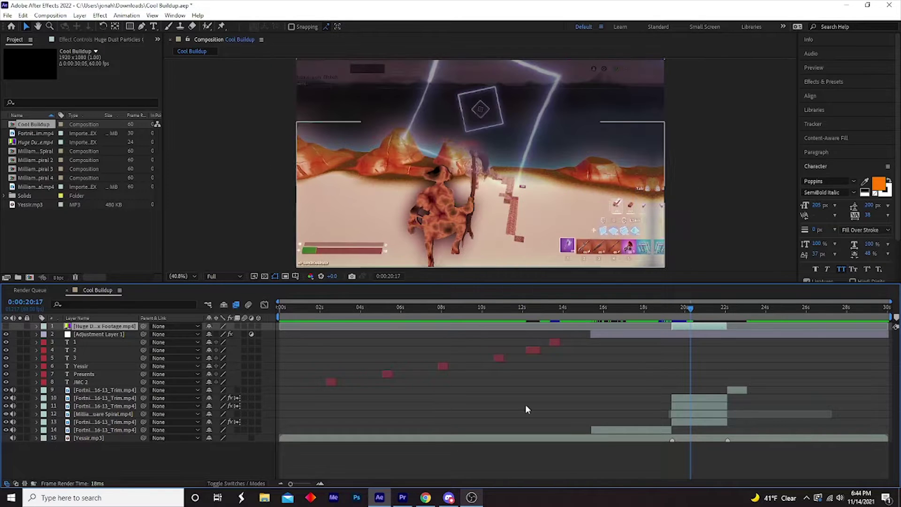
# - Examine the midtone colours of both Tritone effects on Adjustment Layer 1, leaving them at EF2A2A and 7F467E
pyautogui.moveTo(676, 310); pyautogui.dragTo(594, 310)
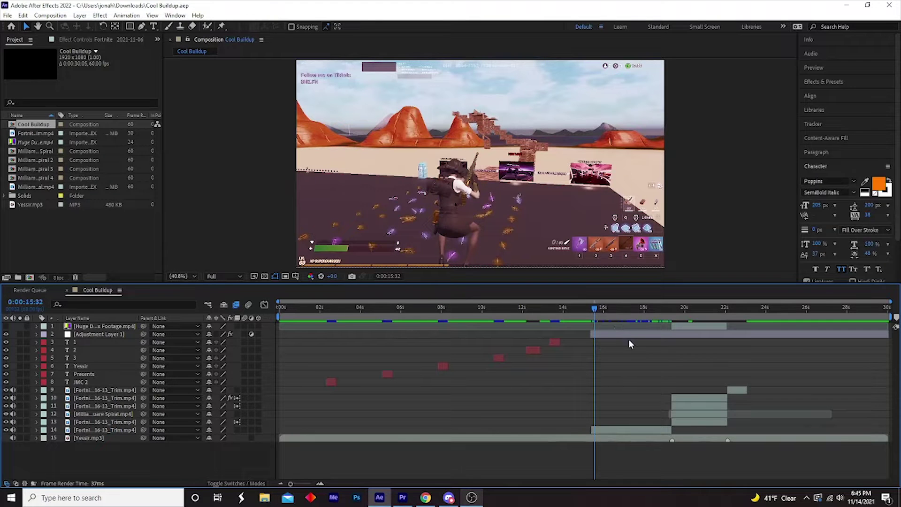
pyautogui.click(621, 335)
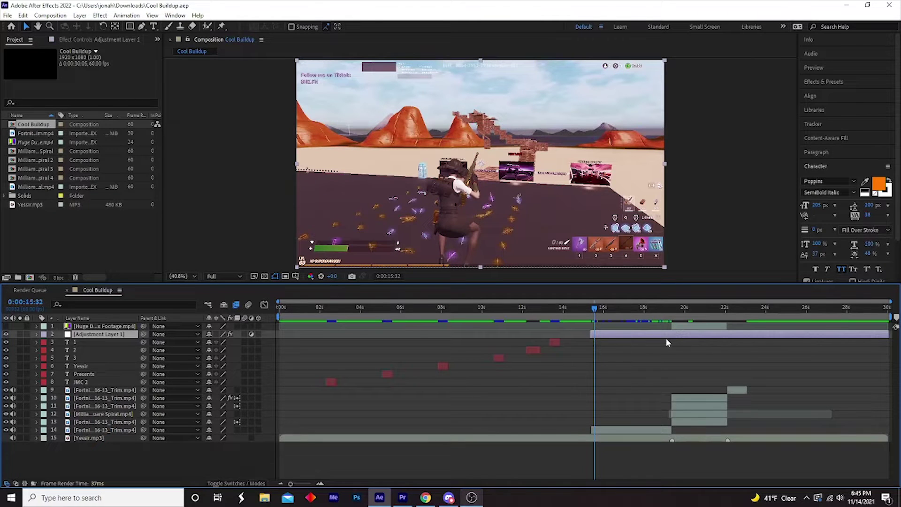
pyautogui.click(74, 38)
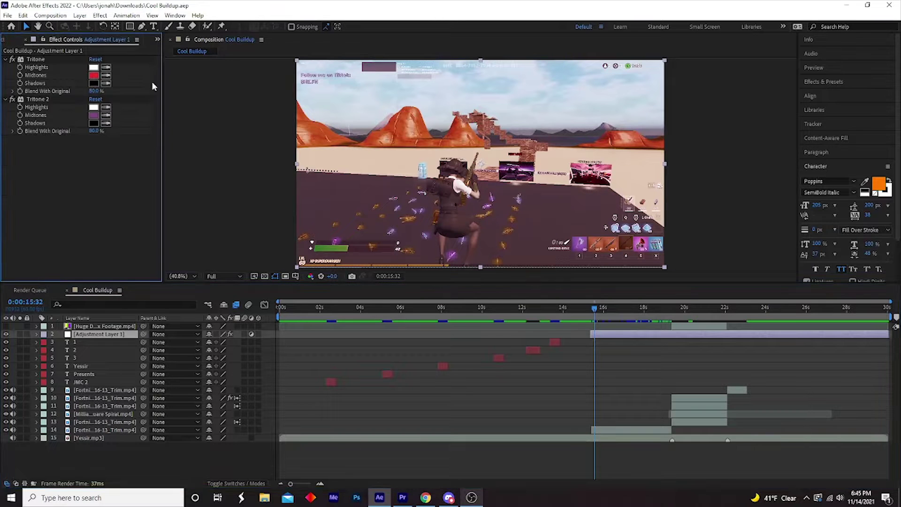
pyautogui.click(94, 75)
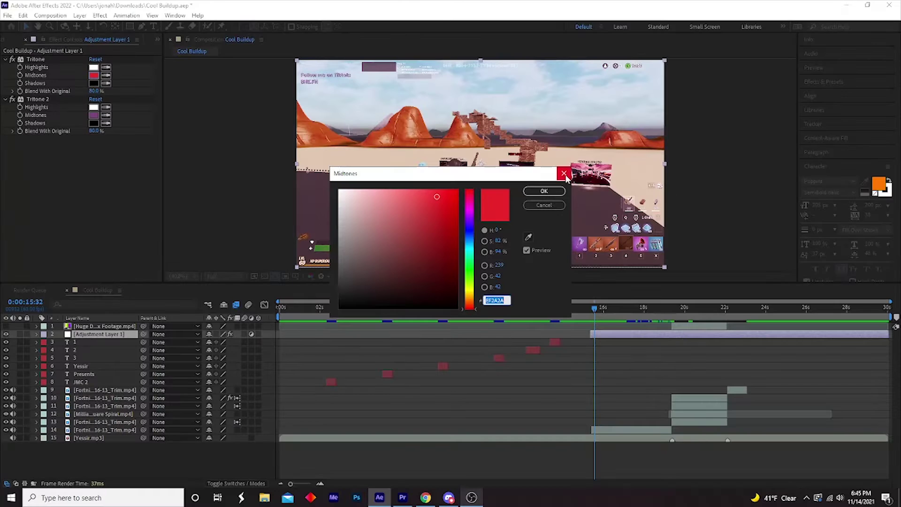
pyautogui.click(769, 36)
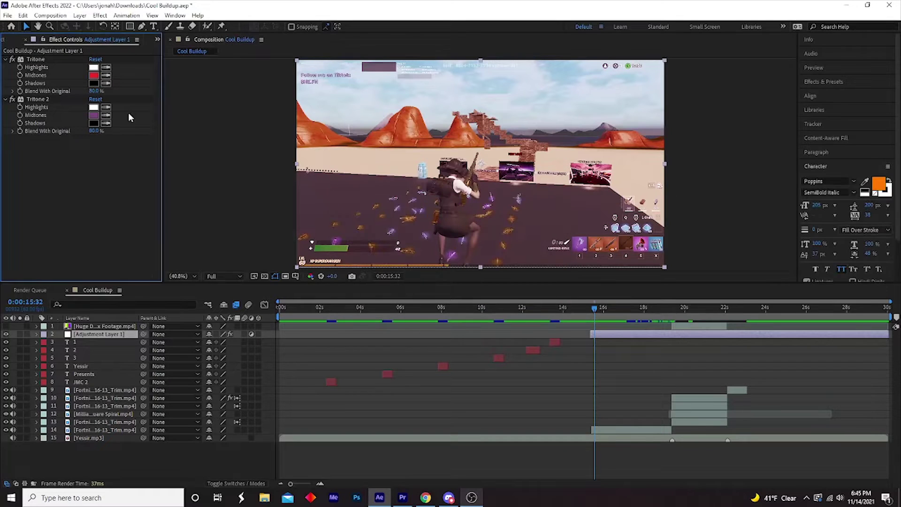
pyautogui.click(94, 115)
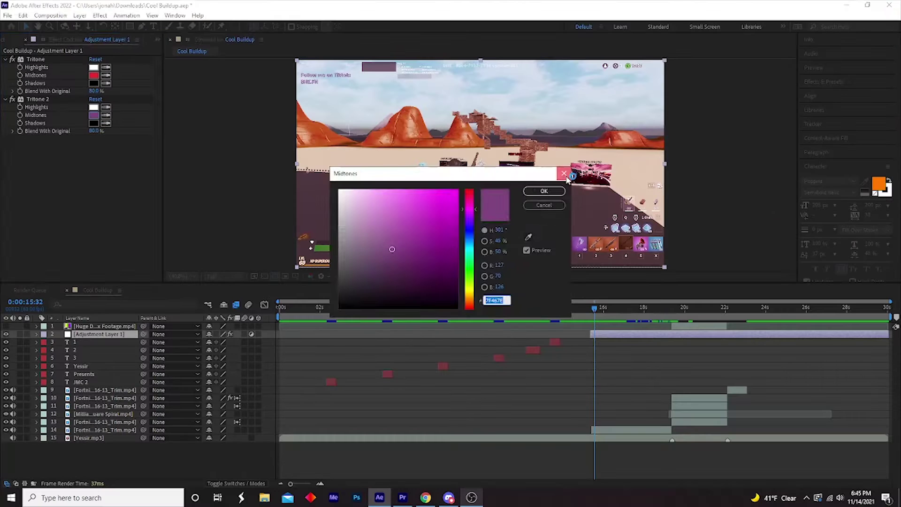
pyautogui.press('Return')
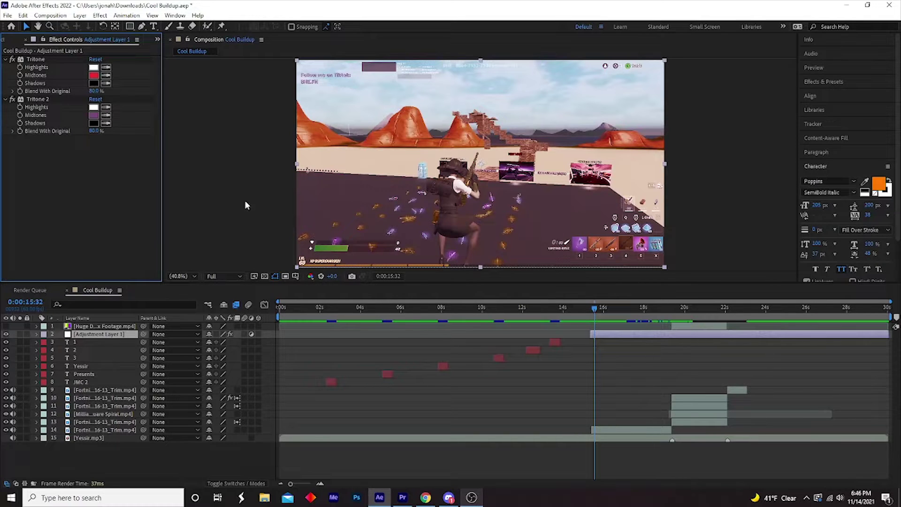
# - At 0:00:19:31, hide layers 10 to 12 and examine the transform properties and opacity of gameplay layer 13
pyautogui.click(674, 319)
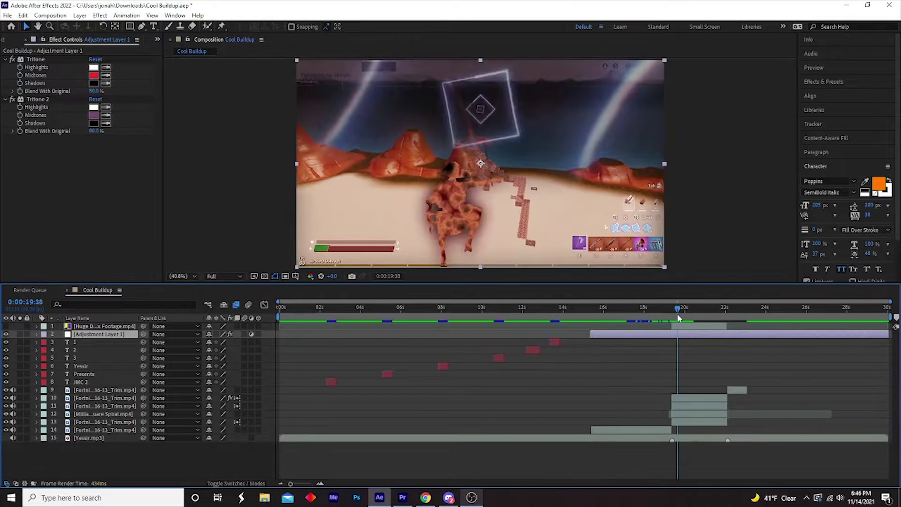
pyautogui.moveTo(674, 319)
pyautogui.mouseDown()
pyautogui.moveTo(722, 324)
pyautogui.moveTo(674, 325)
pyautogui.mouseUp()
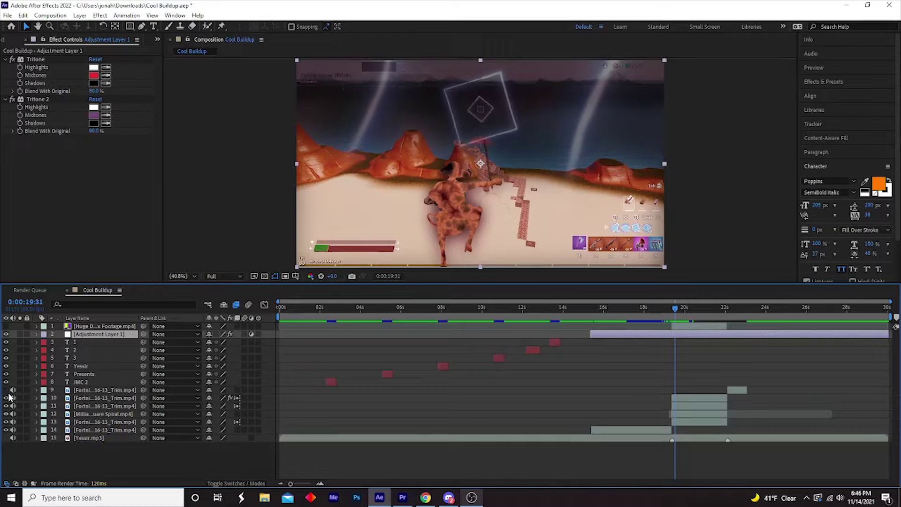
pyautogui.click(38, 421)
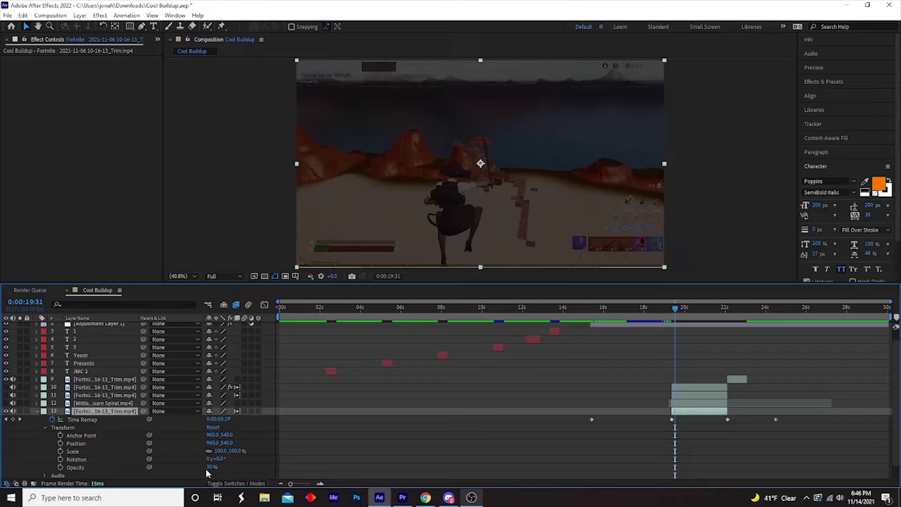
pyautogui.click(37, 411)
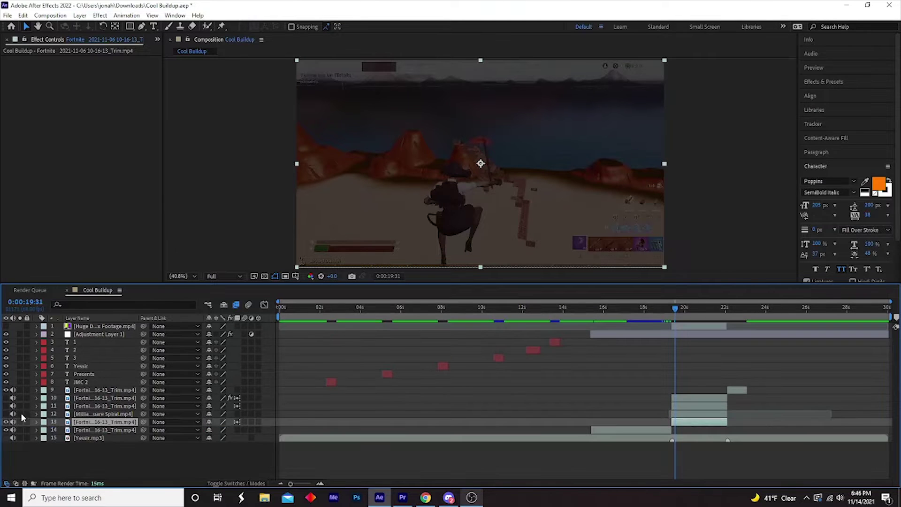
# - Turn the spiral layer 12 and gameplay layers 11 and 10 back on, and view the stacked result at 0:00:20:55
pyautogui.click(6, 414)
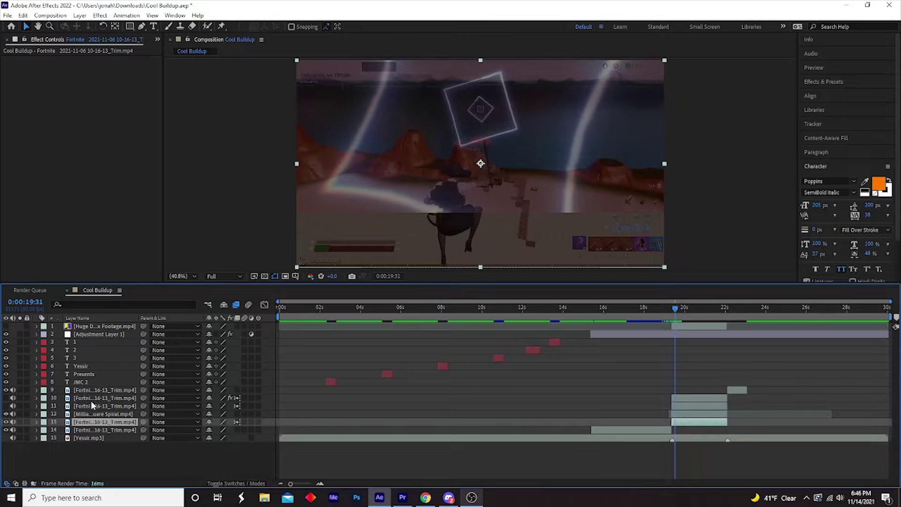
pyautogui.click(5, 406)
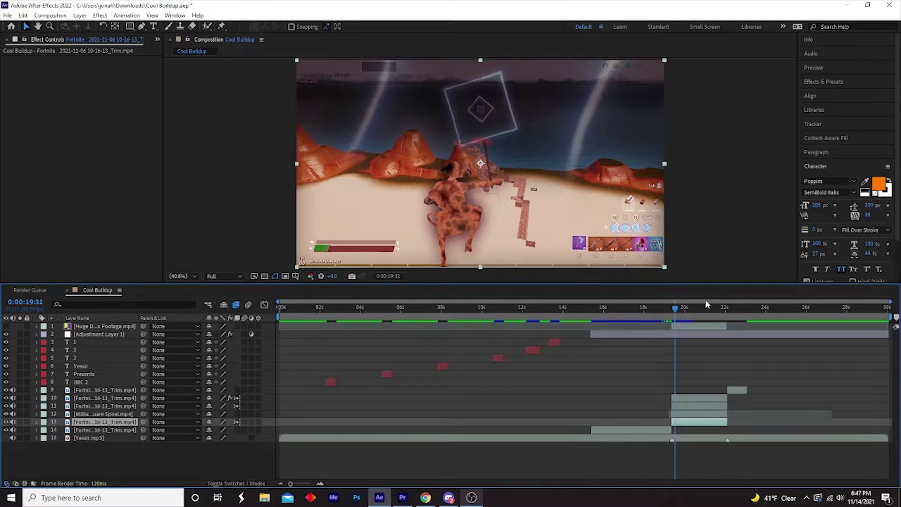
pyautogui.moveTo(675, 308); pyautogui.dragTo(703, 317)
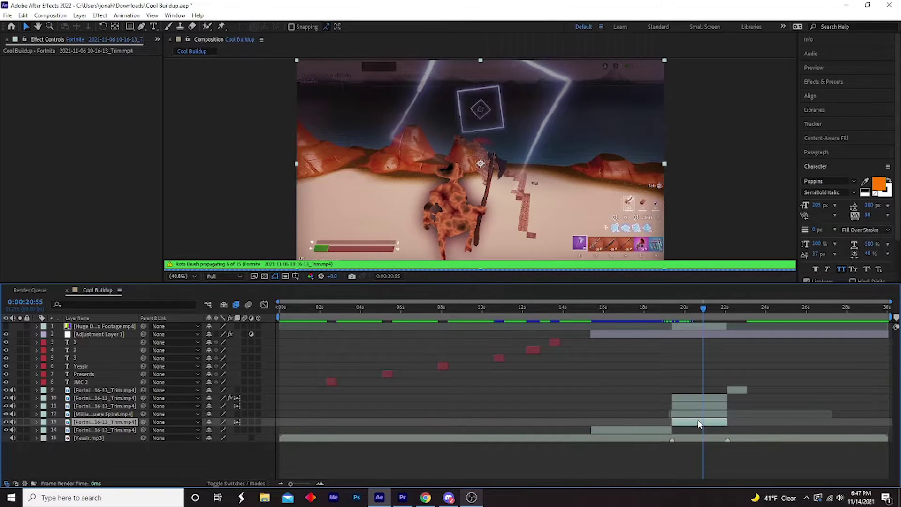
# - Examine the Roto Brush, Fractal Noise, Glow and Tritone settings on gameplay layer 10
pyautogui.click(104, 390)
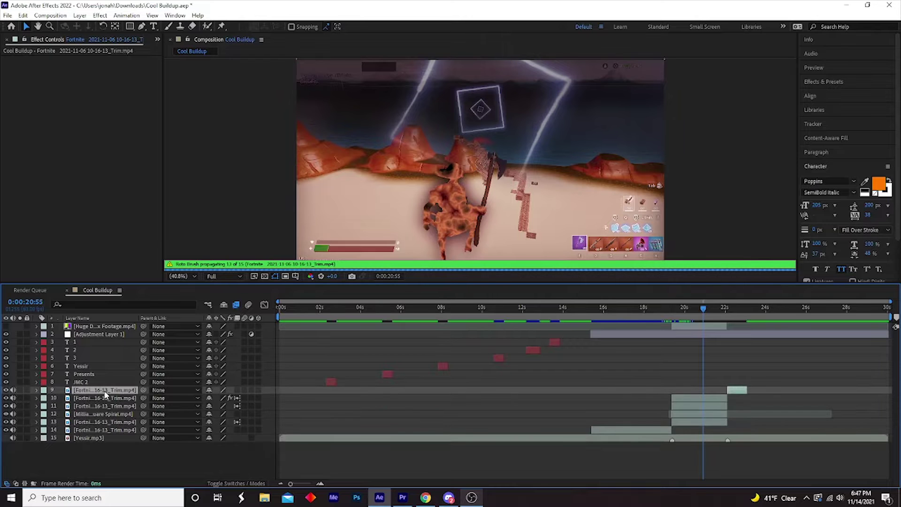
pyautogui.click(106, 397)
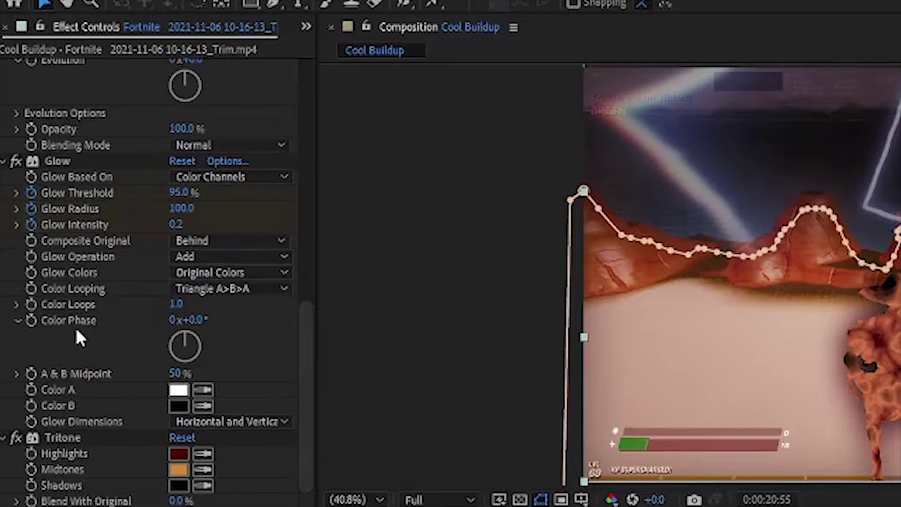
pyautogui.scroll(5, 41, 191)
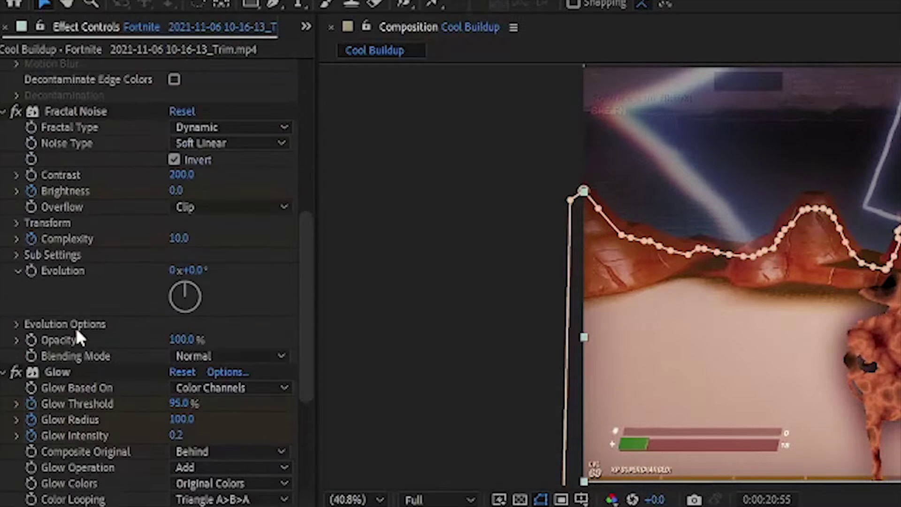
pyautogui.scroll(5, 77, 336)
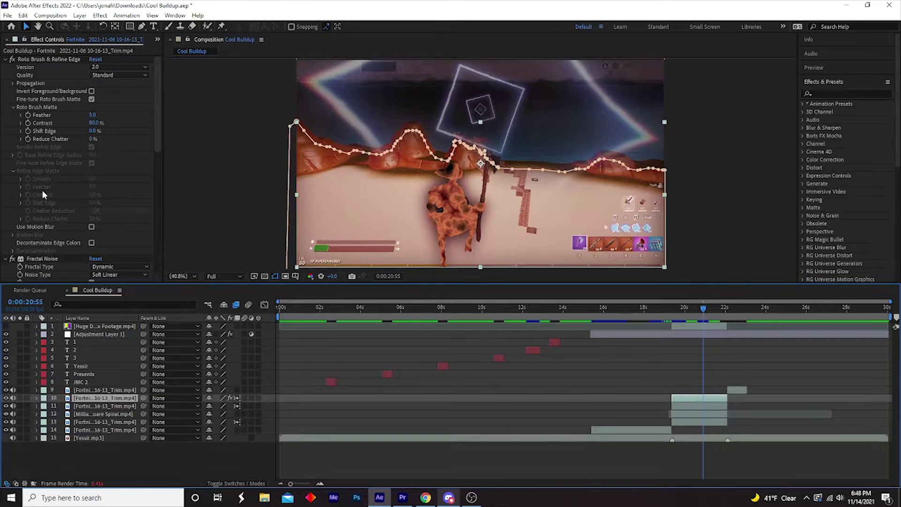
pyautogui.scroll(-8, 42, 190)
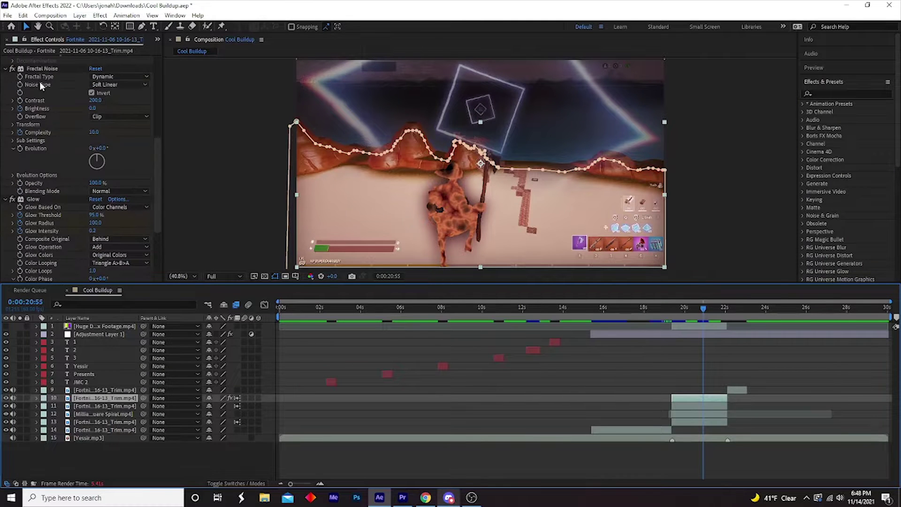
pyautogui.scroll(-4, 67, 167)
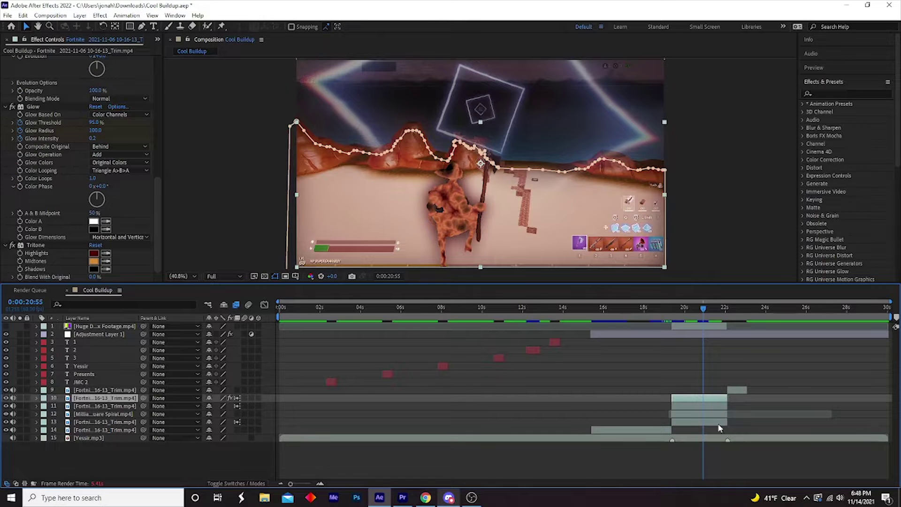
pyautogui.moveTo(728, 309); pyautogui.dragTo(726, 310)
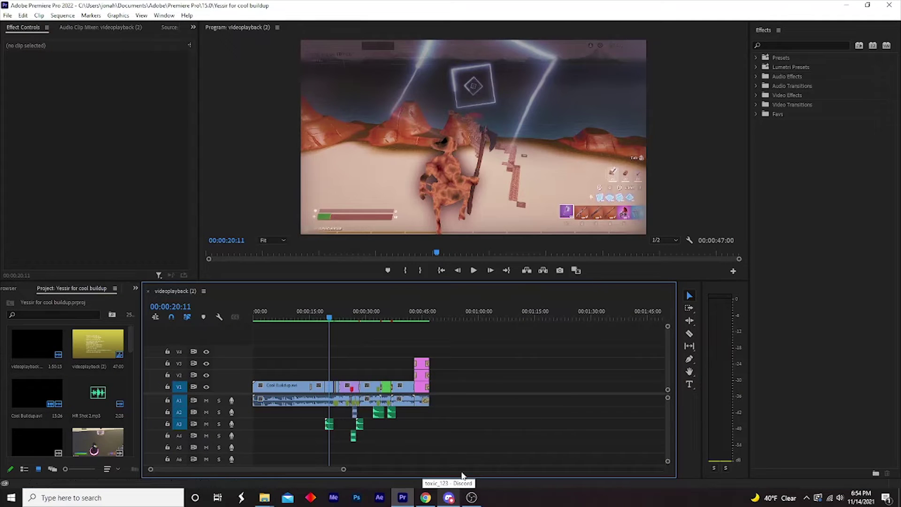
# - In Premiere Pro, remove the Looks effect from the short Cool Buildup.avi clip at 00:00:19:25
pyautogui.click(319, 314)
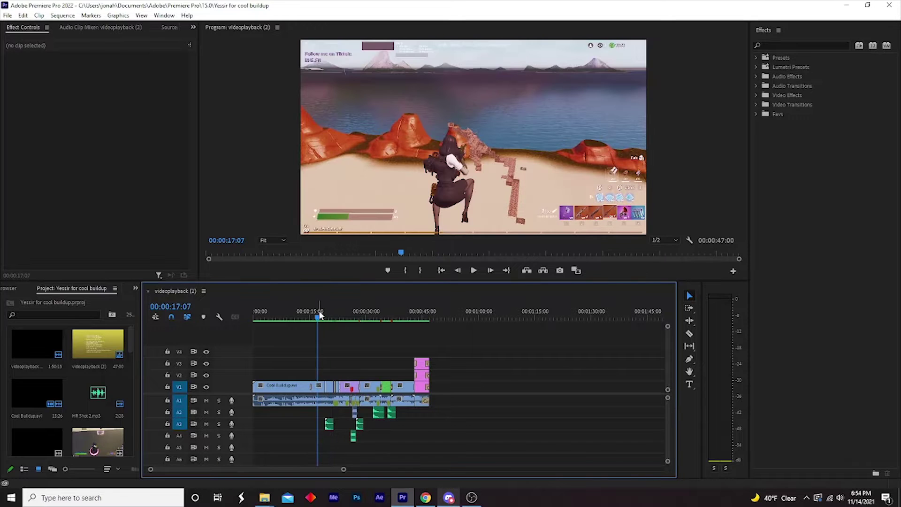
pyautogui.moveTo(343, 469); pyautogui.dragTo(307, 471)
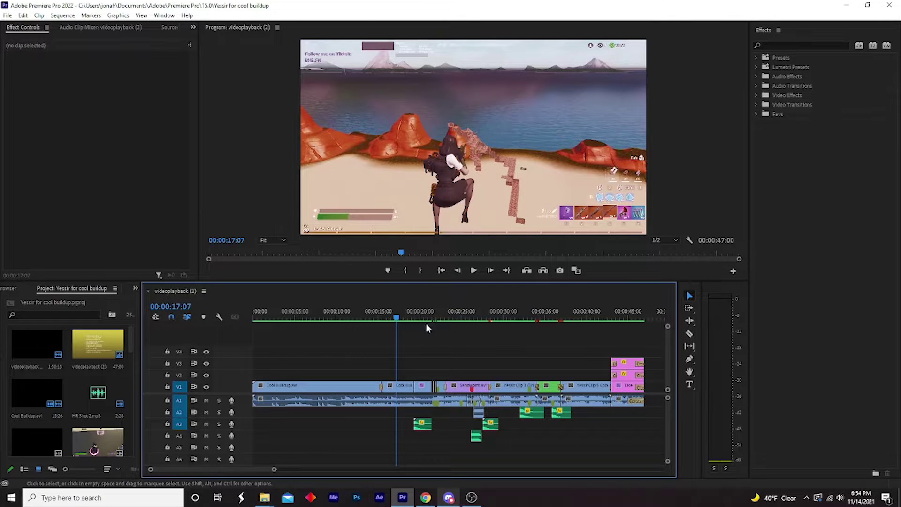
pyautogui.click(382, 315)
pyautogui.moveTo(383, 317); pyautogui.dragTo(418, 315)
pyautogui.click(420, 387)
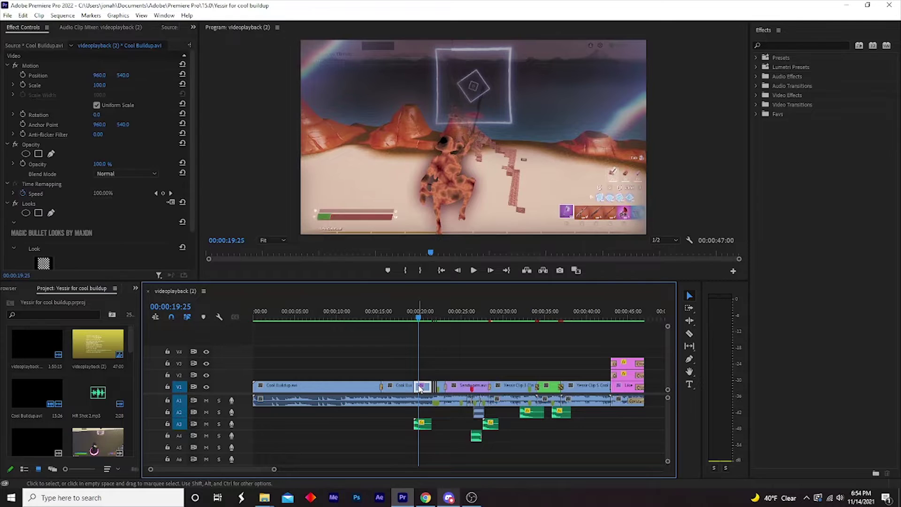
pyautogui.scroll(-2, 42, 201)
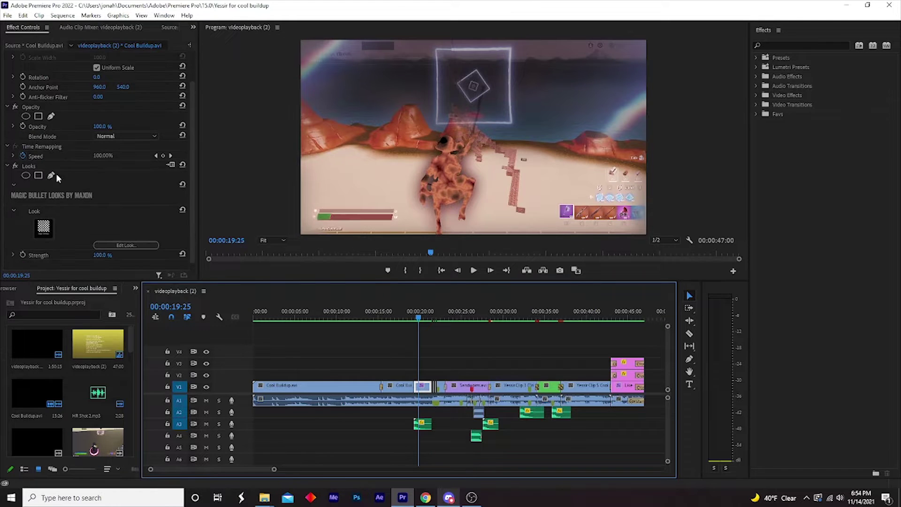
pyautogui.scroll(-1, 93, 207)
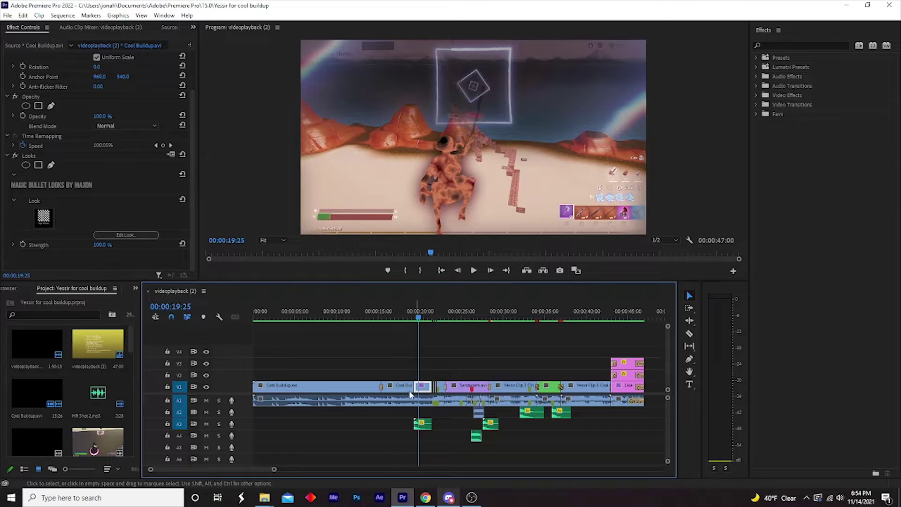
pyautogui.click(42, 156)
pyautogui.press('Delete')
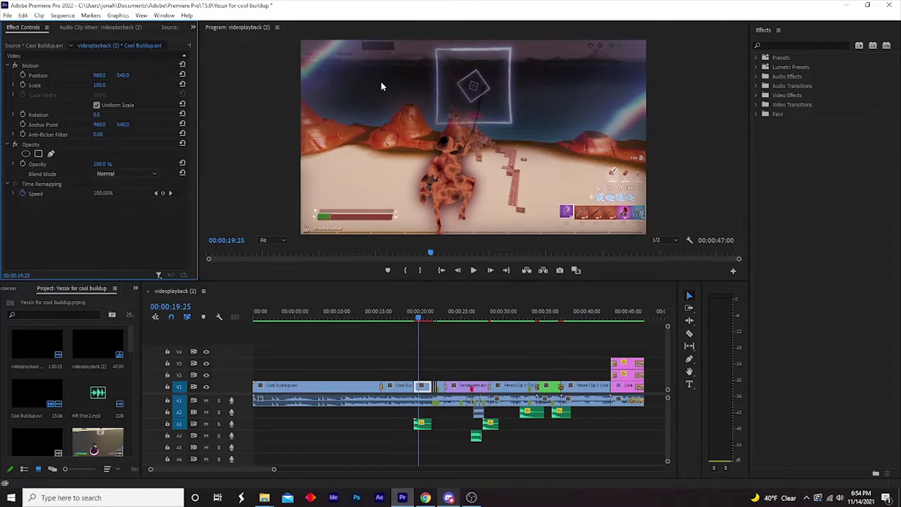
# - Undo the removal of the Looks effect from the short Cool Buildup.avi clip and review its restored settings
pyautogui.hotkey('ctrl', 'z')
pyautogui.scroll(-2, 77, 240)
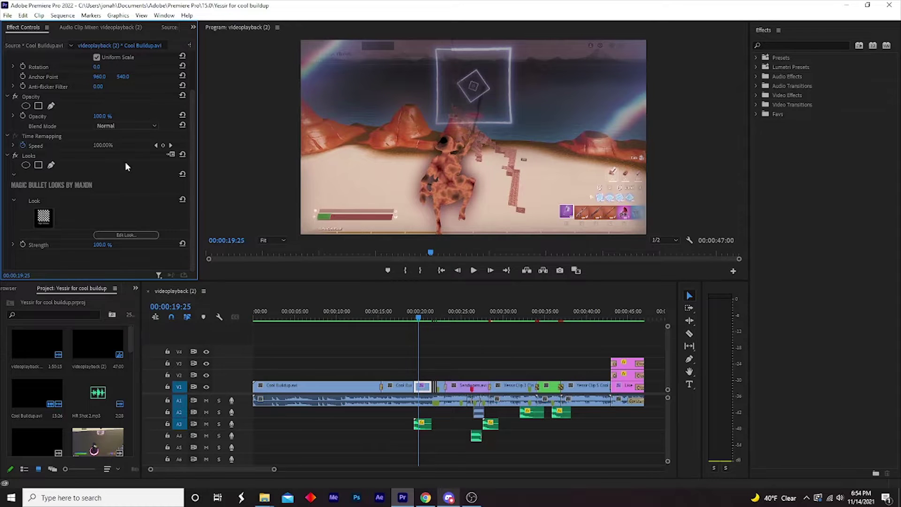
pyautogui.scroll(2, 68, 155)
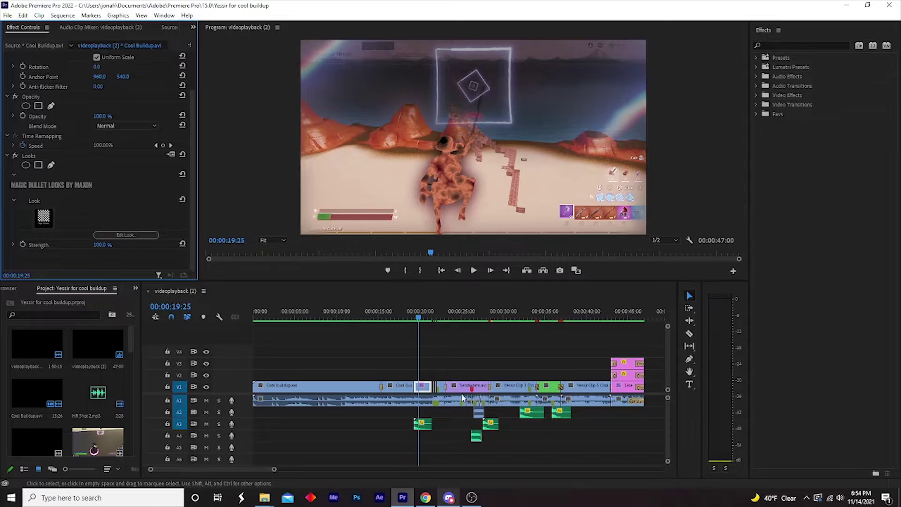
# - Move the playhead to 00:00:22:11, save the project, and select the short clip there to review its Looks effect
pyautogui.click(421, 319)
pyautogui.moveTo(423, 317); pyautogui.dragTo(442, 317)
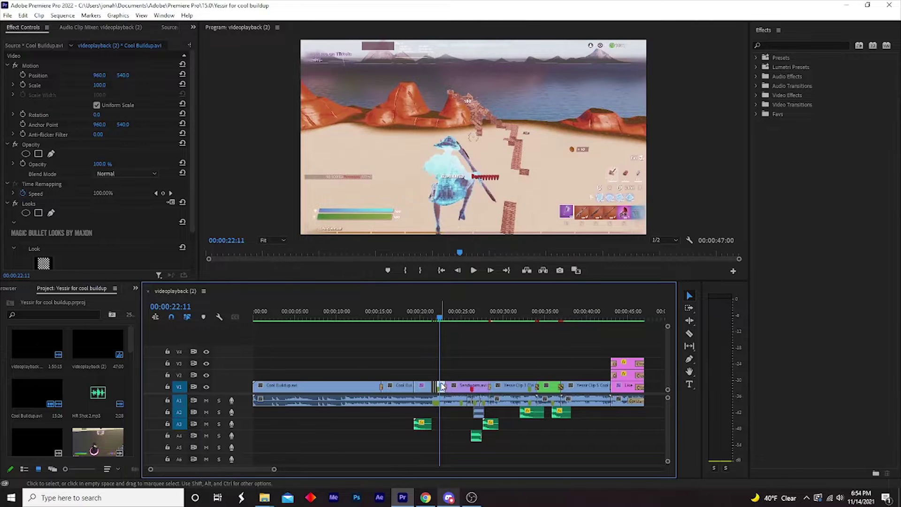
pyautogui.hotkey('ctrl', 's')
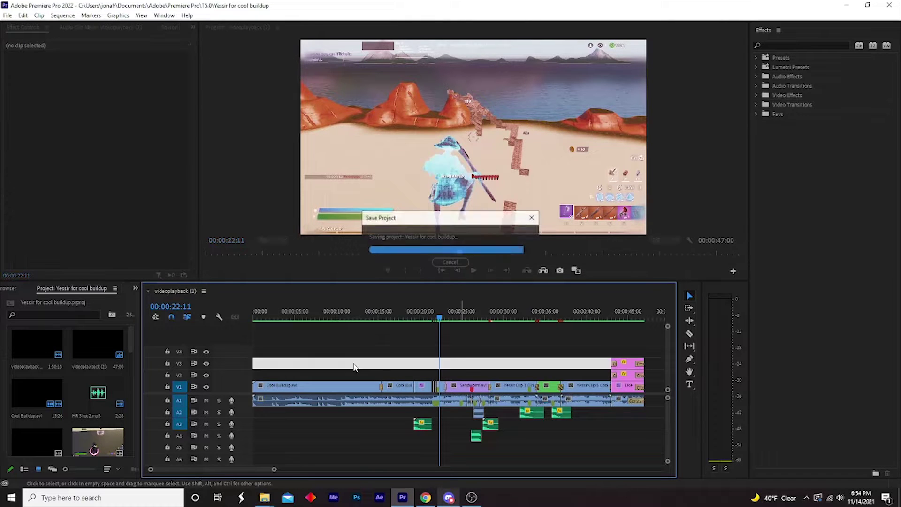
pyautogui.moveTo(487, 342); pyautogui.dragTo(450, 355)
pyautogui.click(440, 386)
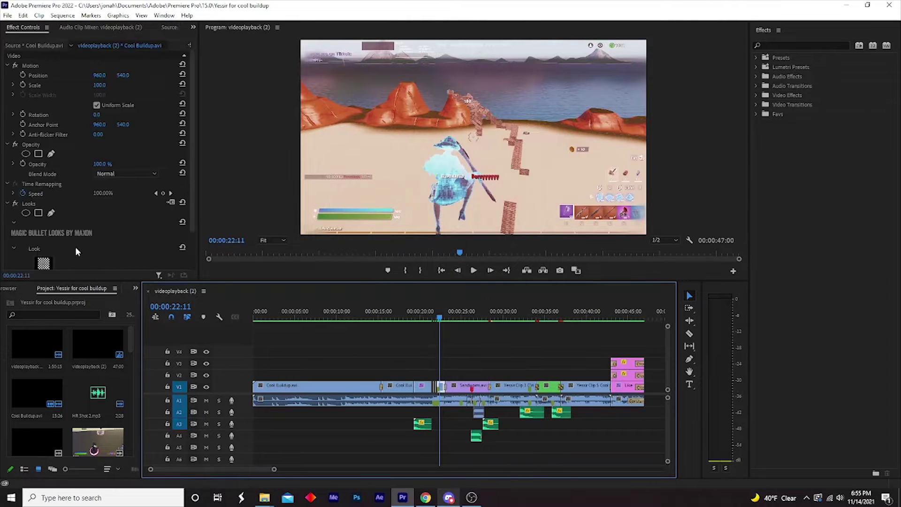
pyautogui.click(467, 374)
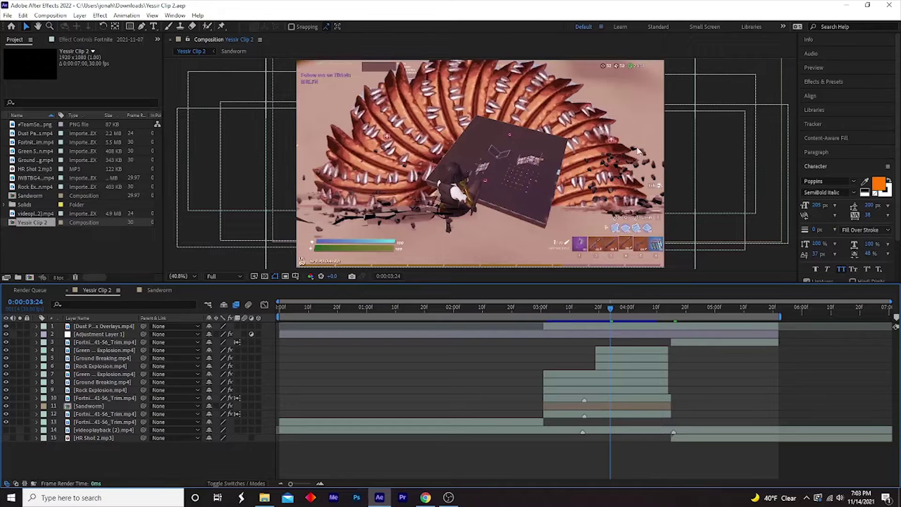
# - In the After Effects composition Yessir Clip 2, hide layers 4 to 11 at 0:00:03:24 and check Adjustment Layer 1
pyautogui.click(5, 412)
pyautogui.moveTo(6, 398); pyautogui.dragTo(5, 350)
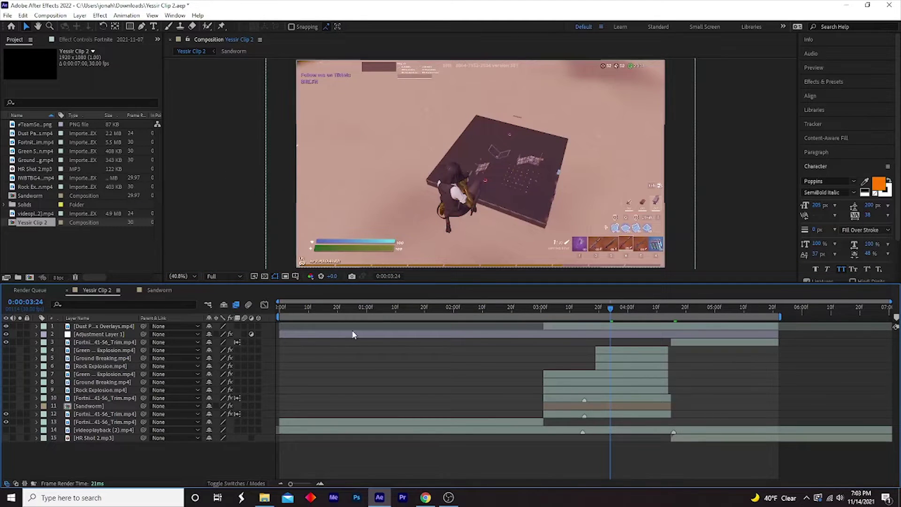
pyautogui.click(117, 333)
pyautogui.click(347, 364)
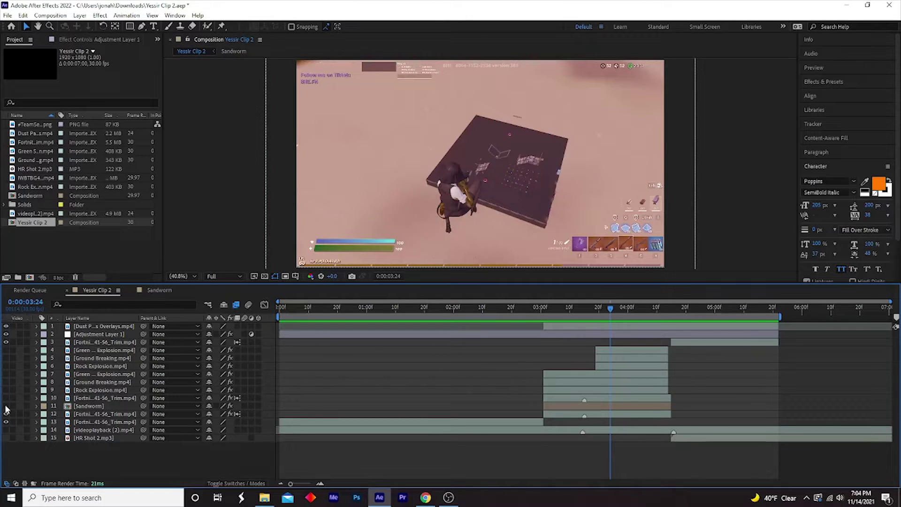
# - Turn the Sandworm layer, gameplay layer 10 and explosion and ground-breaking layers 4 to 9 back on, viewing the frame at 0:00:03:21
pyautogui.moveTo(5, 406); pyautogui.dragTo(5, 414)
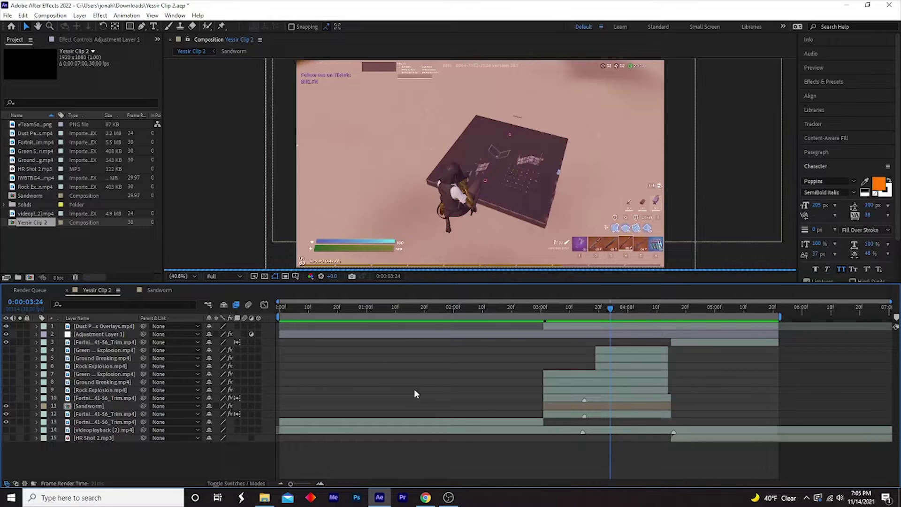
pyautogui.press('pageup')
pyautogui.press('pageup')
pyautogui.press('pageup')
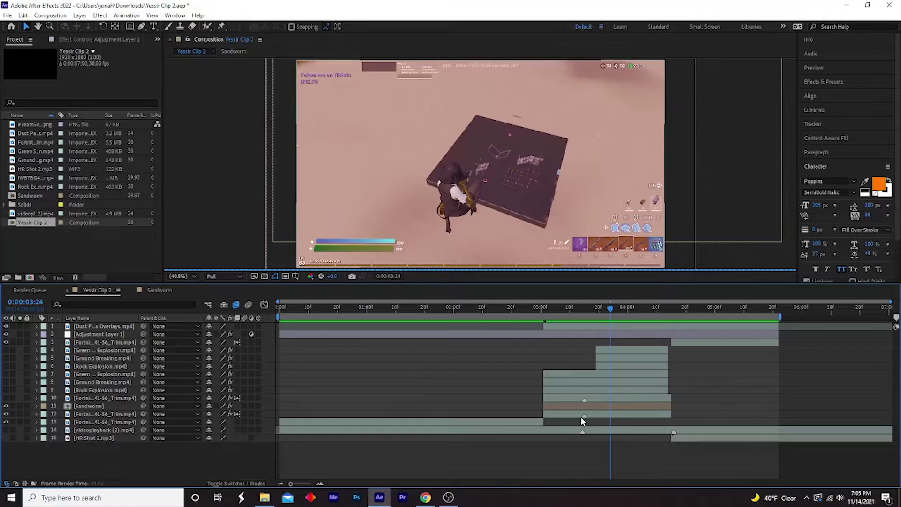
pyautogui.click(6, 398)
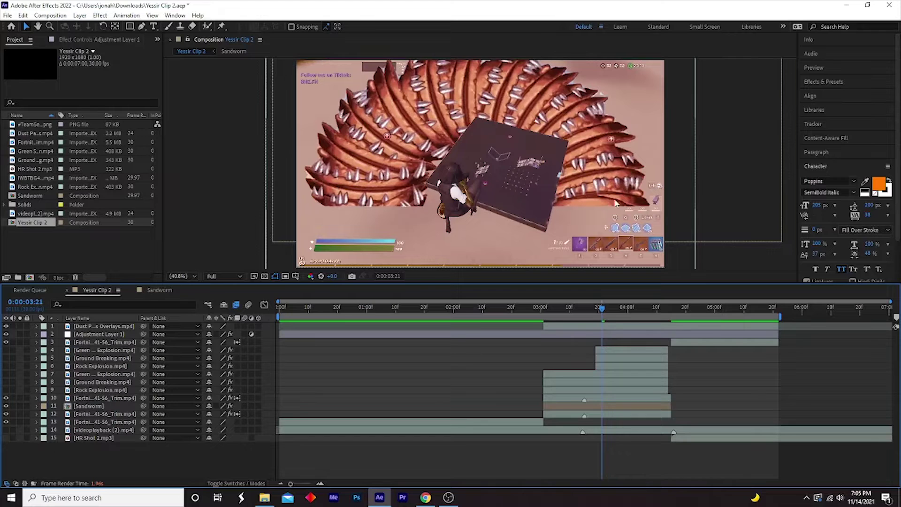
pyautogui.moveTo(5, 393); pyautogui.dragTo(6, 350)
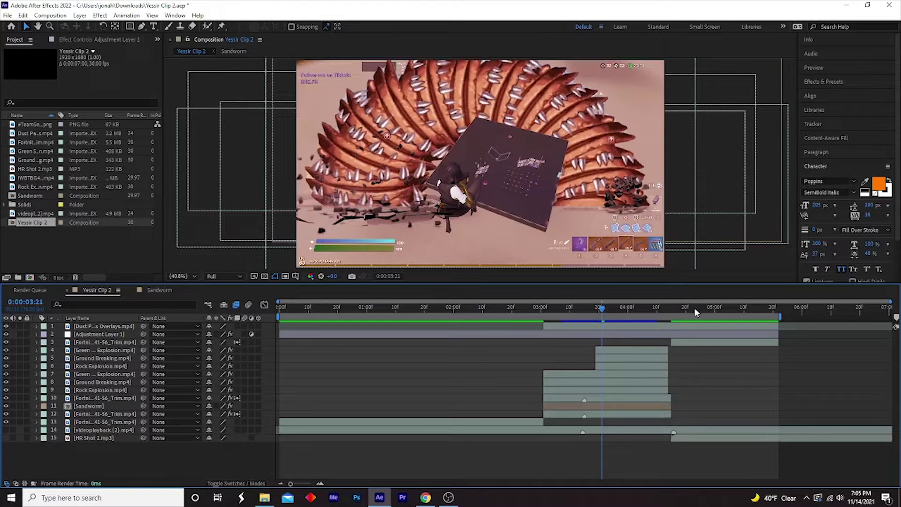
# - Inspect the dust particles overlay layer 1 and view the frame where gameplay layer 3 takes over
pyautogui.click(590, 322)
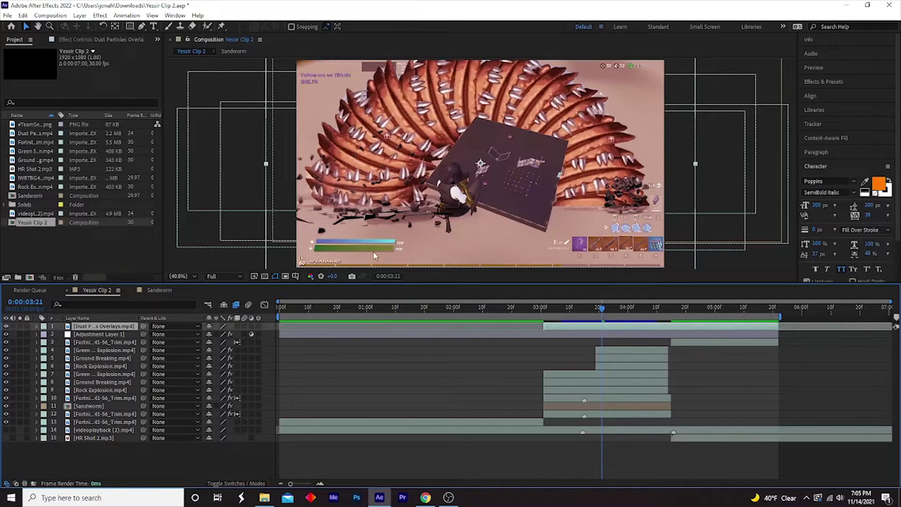
pyautogui.click(359, 397)
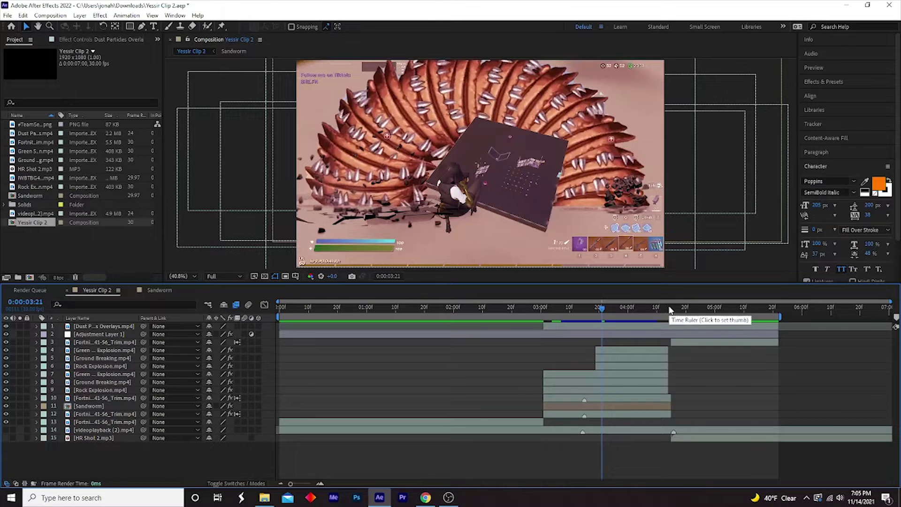
pyautogui.click(673, 308)
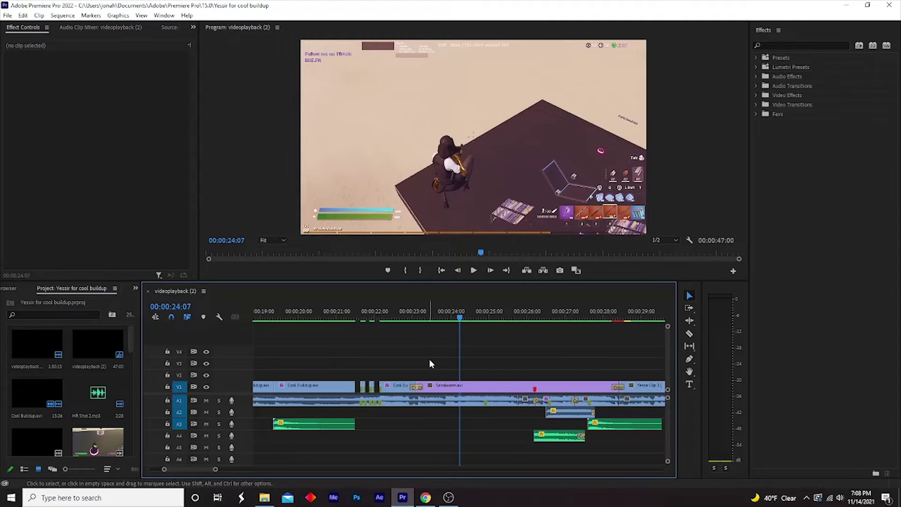
# - In Premiere Pro, play the Sandworm.avi section from 00:00:26:06 and scrub back over the transition into the Yessir Clip 3 footage
pyautogui.moveTo(413, 316); pyautogui.dragTo(525, 340)
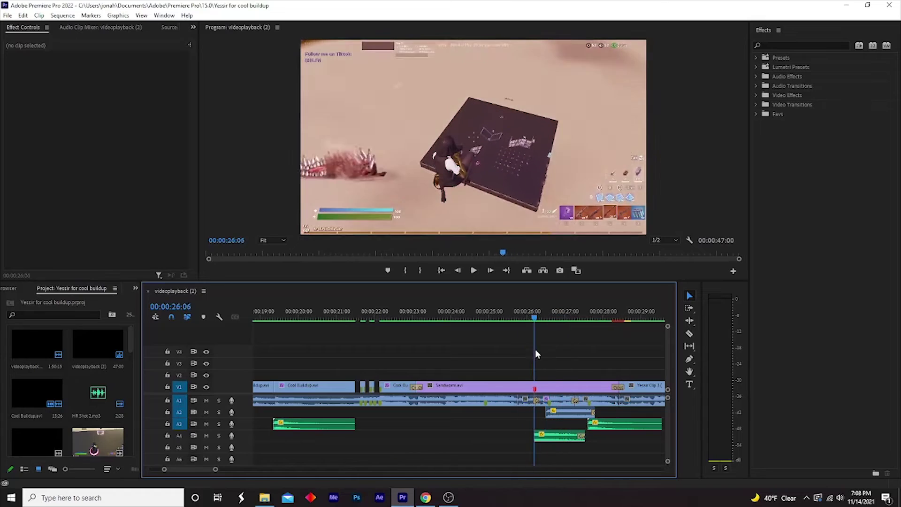
pyautogui.press('space')
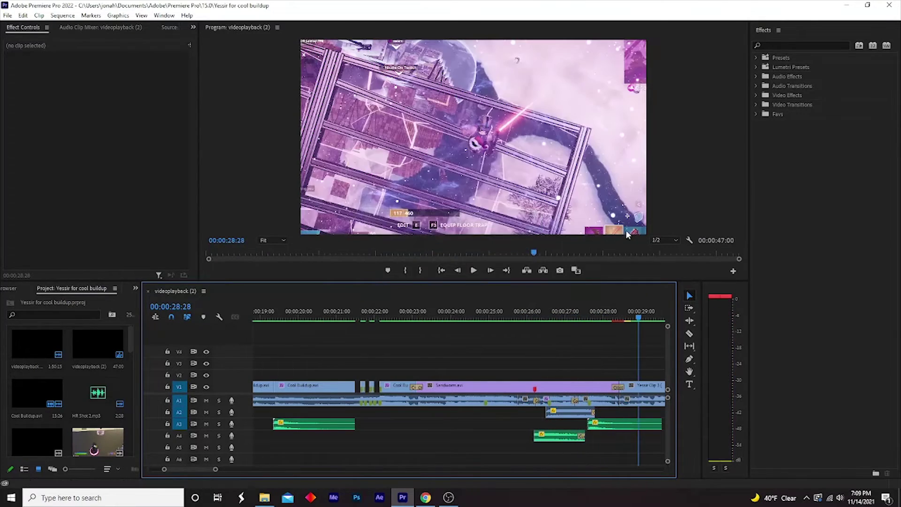
pyautogui.press('space')
pyautogui.moveTo(633, 323); pyautogui.dragTo(616, 355)
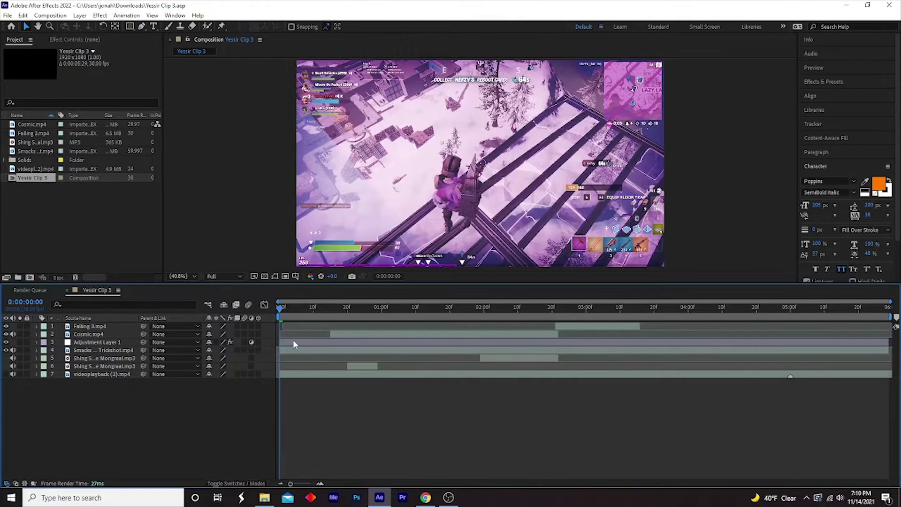
# - In the After Effects composition Yessir Clip 3, examine the transform properties and Scale keyframes of gameplay layer 4
pyautogui.press('space')
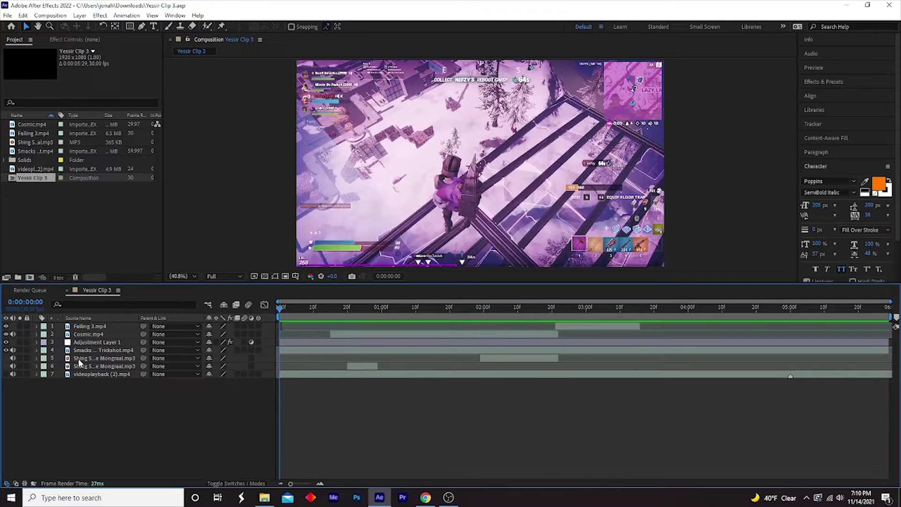
pyautogui.click(363, 350)
pyautogui.click(36, 350)
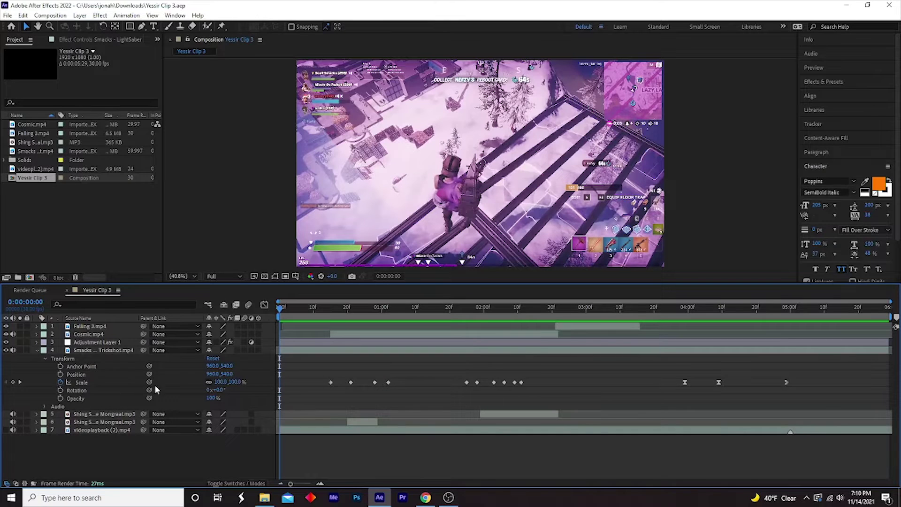
pyautogui.click(37, 350)
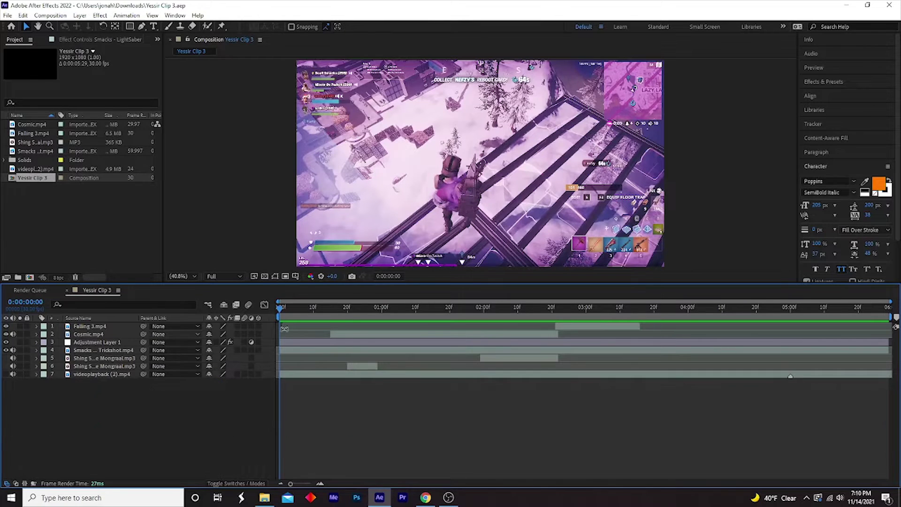
# - Scrub from 0:00:00:17 to 0:00:03:05 and back to view the Cosmic.mp4 and Falling 3.mp4 overlays over the gameplay
pyautogui.click(338, 307)
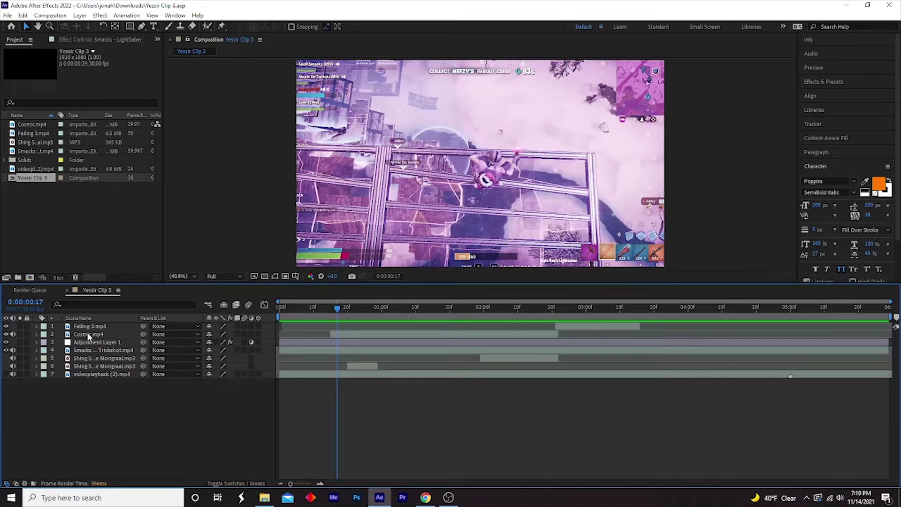
pyautogui.moveTo(350, 309); pyautogui.dragTo(604, 319)
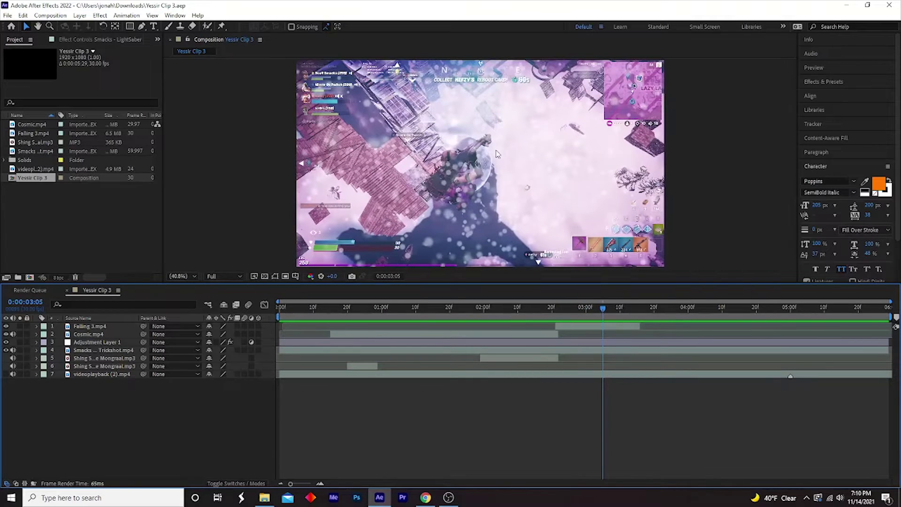
pyautogui.moveTo(603, 310); pyautogui.dragTo(352, 328)
# - Reveal gameplay layer 4's Scale keyframes again and scrub through them, including 0:00:04:16, to examine the zooms
pyautogui.click(36, 350)
pyautogui.moveTo(349, 329); pyautogui.dragTo(743, 404)
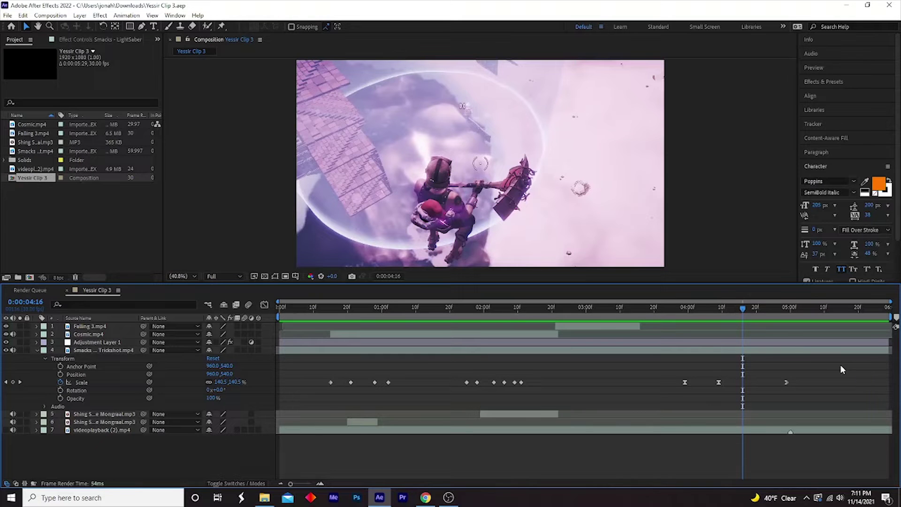
pyautogui.moveTo(827, 365); pyautogui.dragTo(782, 379)
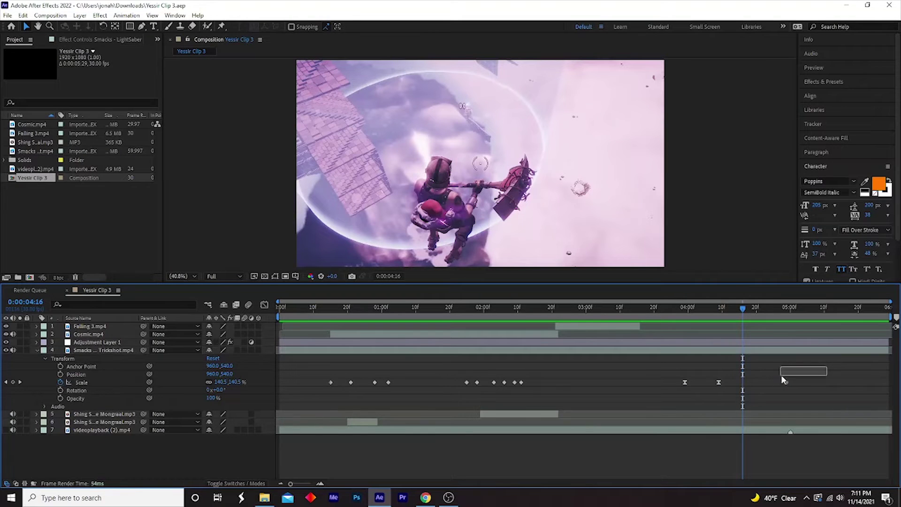
pyautogui.click(538, 309)
pyautogui.moveTo(539, 312); pyautogui.dragTo(657, 322)
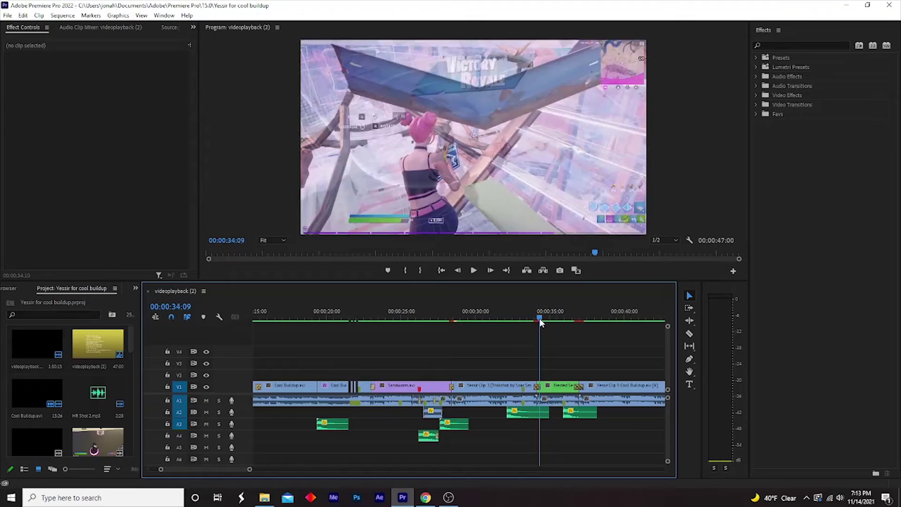
# - In Premiere Pro, scrub the transition into the nested sequence around 00:00:34:09
pyautogui.moveTo(539, 319); pyautogui.dragTo(530, 369)
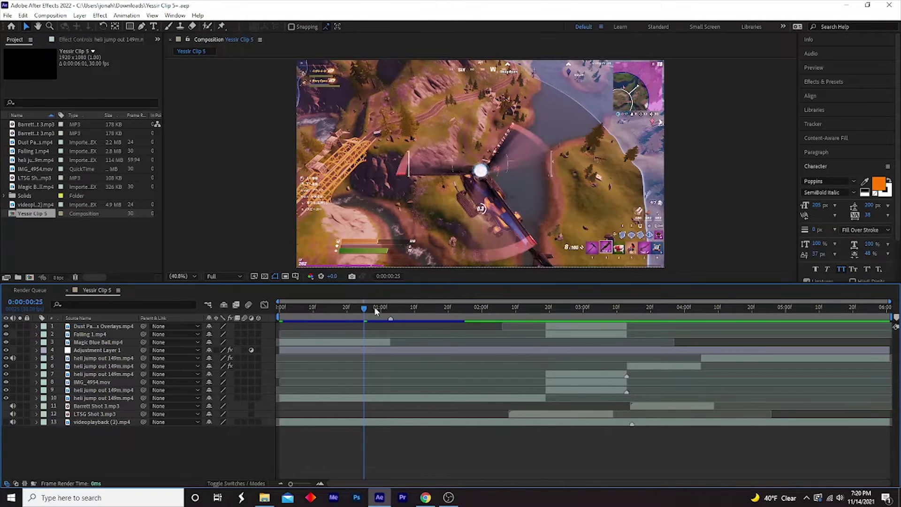
# - In the After Effects composition Yessir Clip 5, toggle the Magic Blue Ball.mp4 layer off and on at 0:00:00:23 to compare
pyautogui.moveTo(375, 311); pyautogui.dragTo(356, 309)
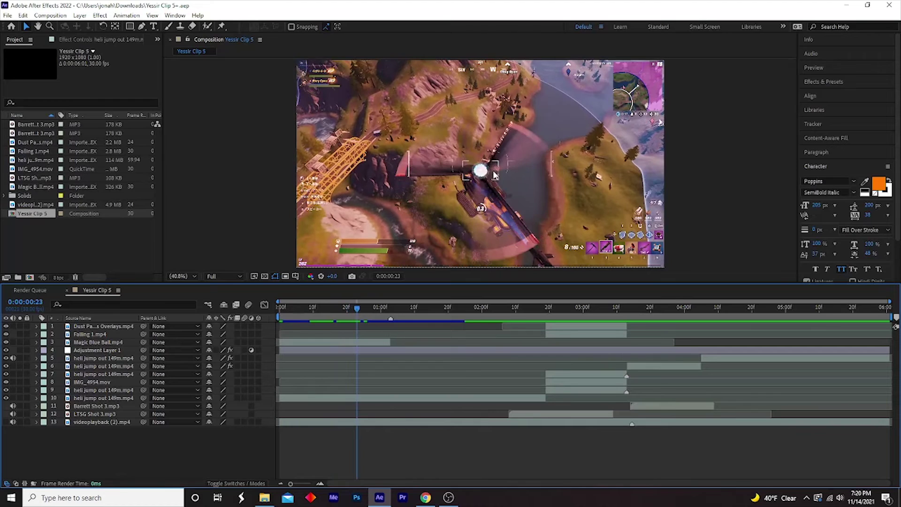
pyautogui.click(6, 342)
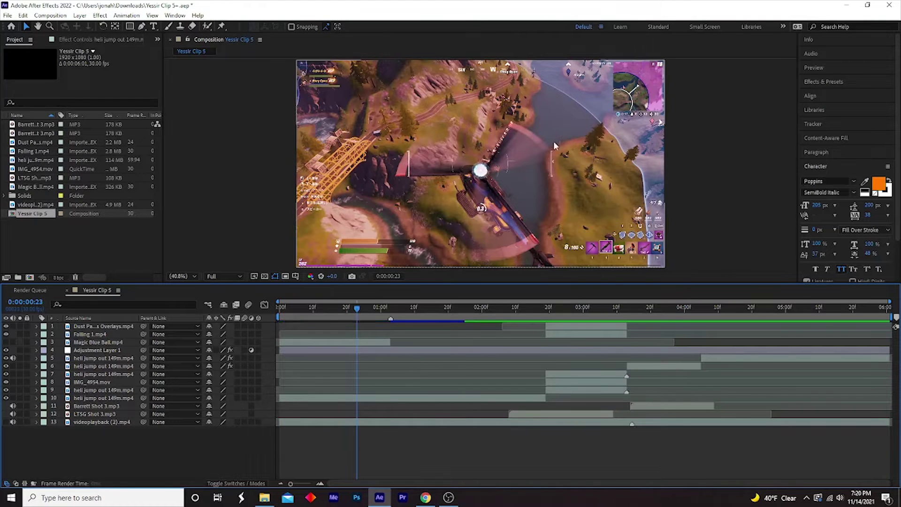
pyautogui.click(6, 342)
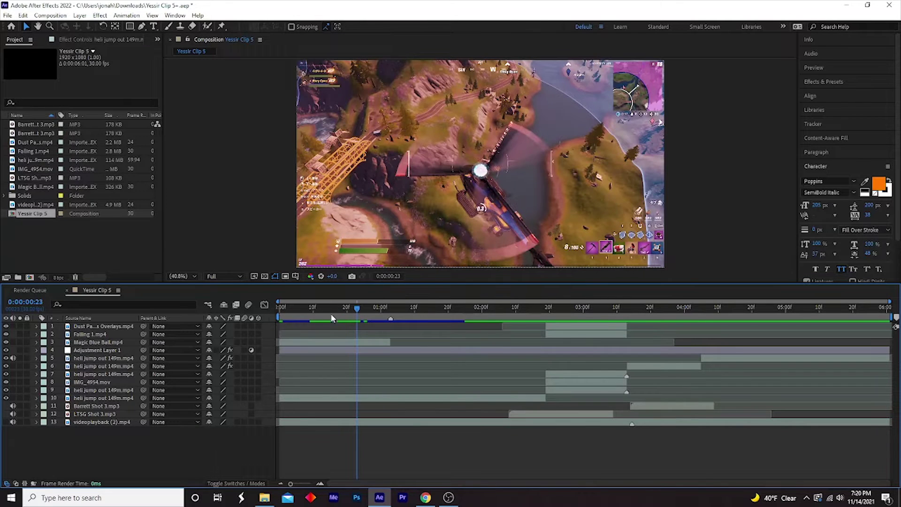
# - At 0:00:02:24, turn the IMG_4954.mov, Falling 1.mp4 and dust particles overlay layers back on to view each one's contribution
pyautogui.moveTo(331, 318); pyautogui.dragTo(564, 320)
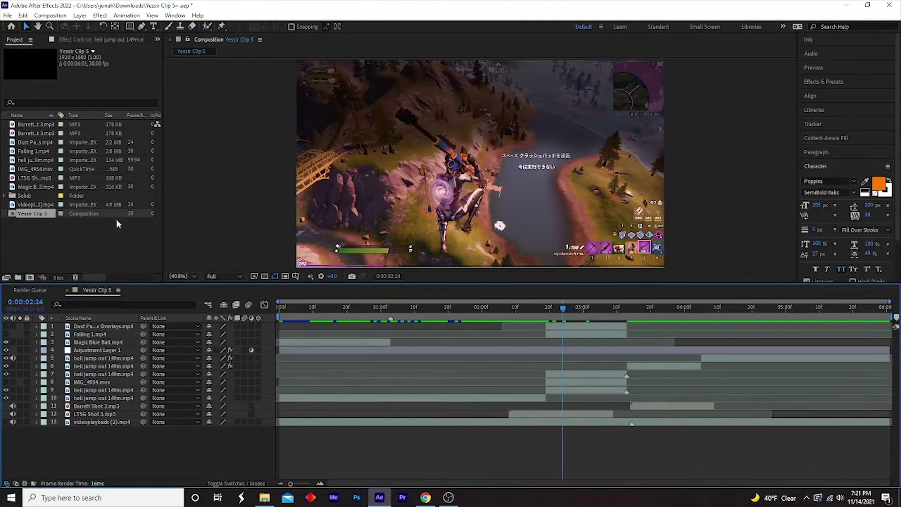
pyautogui.click(6, 374)
pyautogui.click(5, 382)
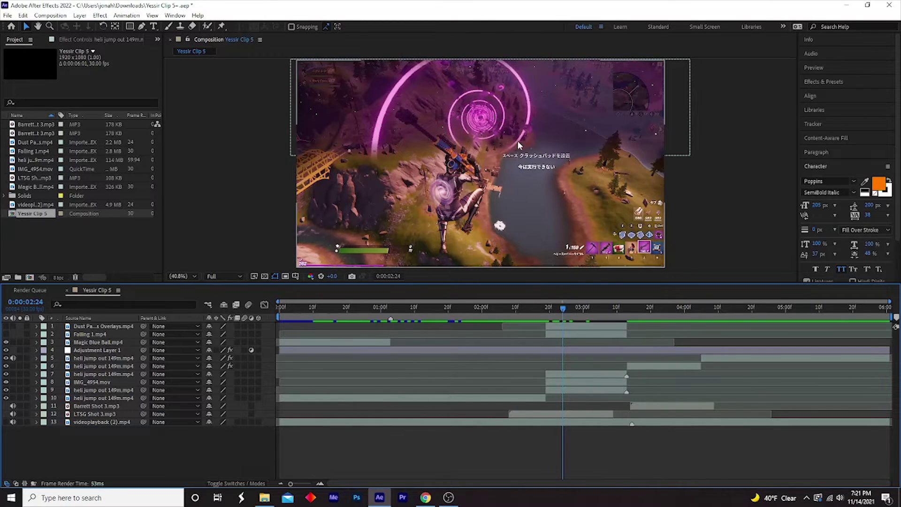
pyautogui.click(5, 334)
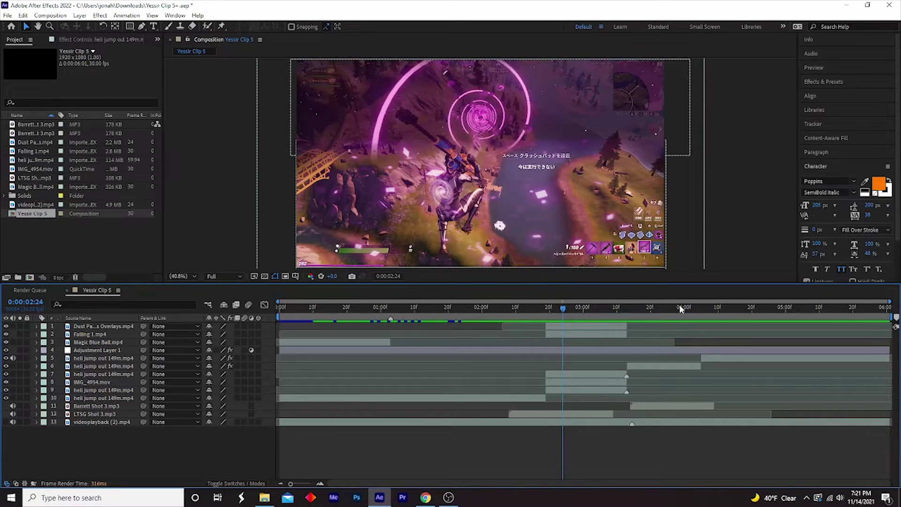
# - Examine the Spherize effect's keyframes on gameplay layer 6 and scrub from 0:00:03:18 to 0:00:04:13
pyautogui.moveTo(622, 311); pyautogui.dragTo(644, 315)
pyautogui.click(655, 368)
pyautogui.click(36, 366)
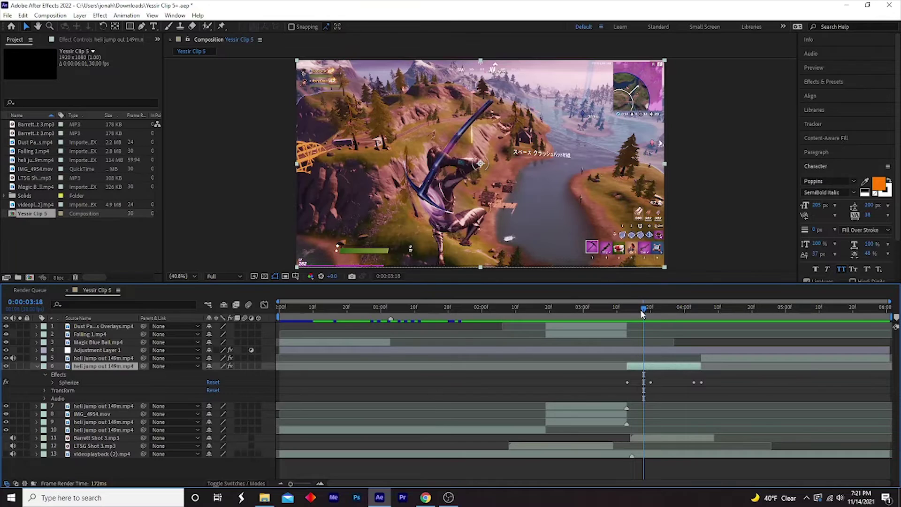
pyautogui.moveTo(643, 313); pyautogui.dragTo(728, 328)
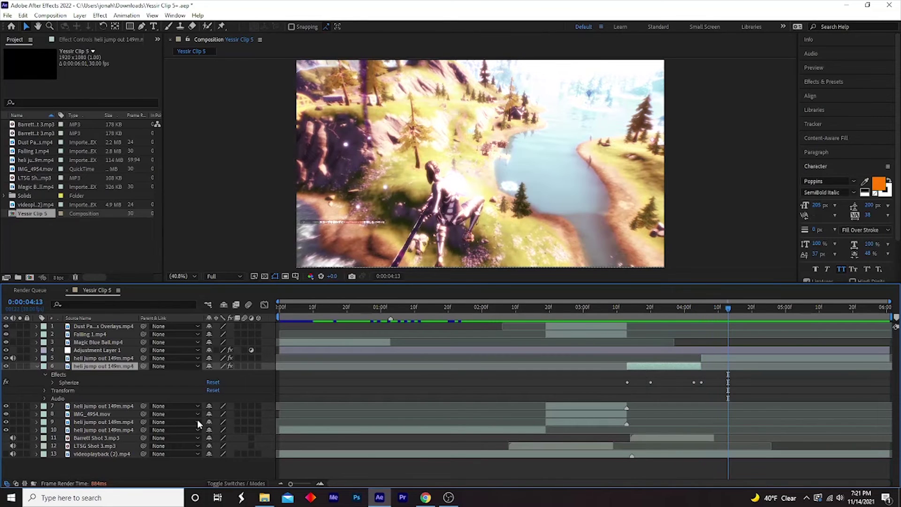
# - Reveal the uni.Glow keyframes on gameplay layer 5 and scrub from 0:00:04:13 to the end of the composition
pyautogui.click(37, 366)
pyautogui.click(37, 358)
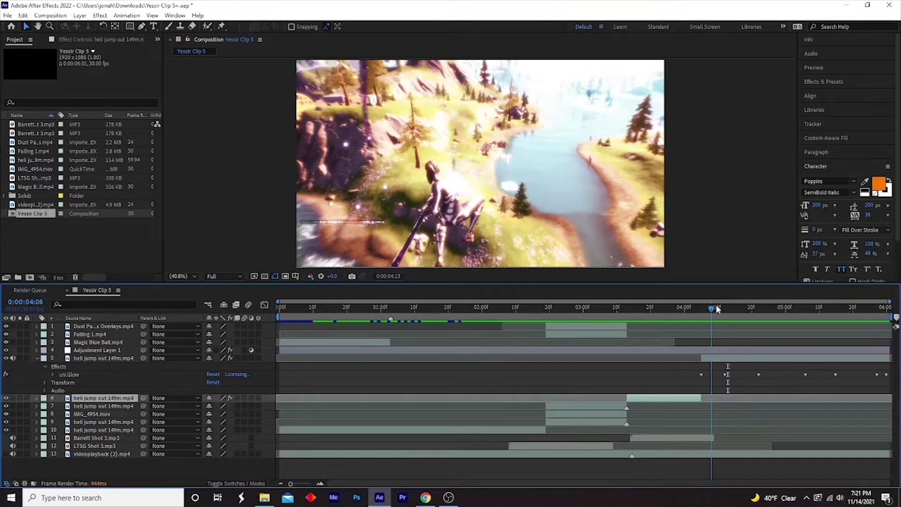
pyautogui.moveTo(728, 300); pyautogui.dragTo(883, 329)
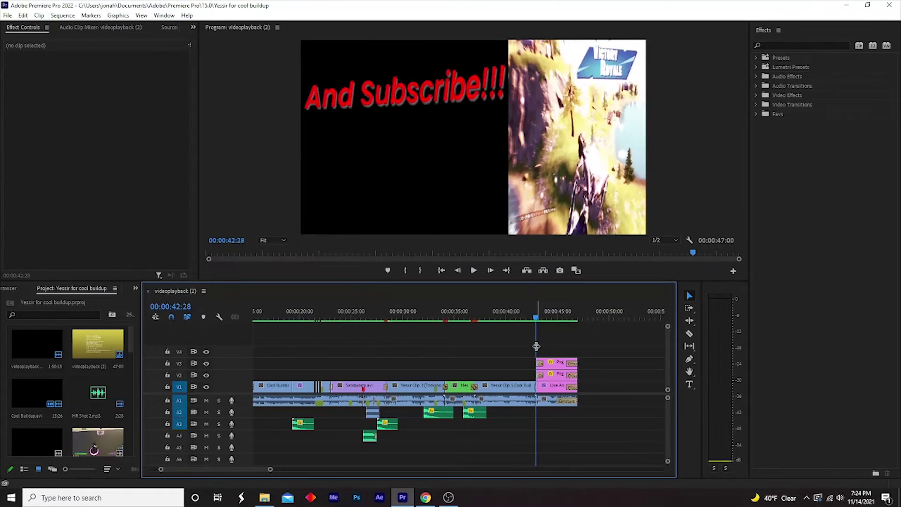
# - In Premiere Pro, step frame by frame through the Like And Subscribe!!! end card from 00:00:42:28, and play the rest
pyautogui.press('Right')
pyautogui.press('Right')
pyautogui.press('Right')
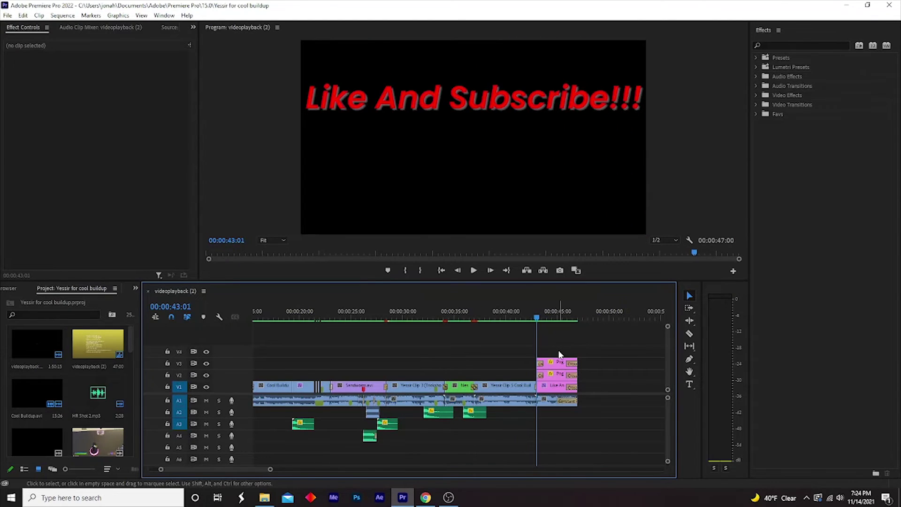
pyautogui.press('Right')
pyautogui.press('Right')
pyautogui.press('Right')
pyautogui.press('Right')
pyautogui.press('Right')
pyautogui.press('Right')
pyautogui.press('Right')
pyautogui.press('Right')
pyautogui.press('Right')
pyautogui.press('Right')
pyautogui.press('Right')
pyautogui.press('Right')
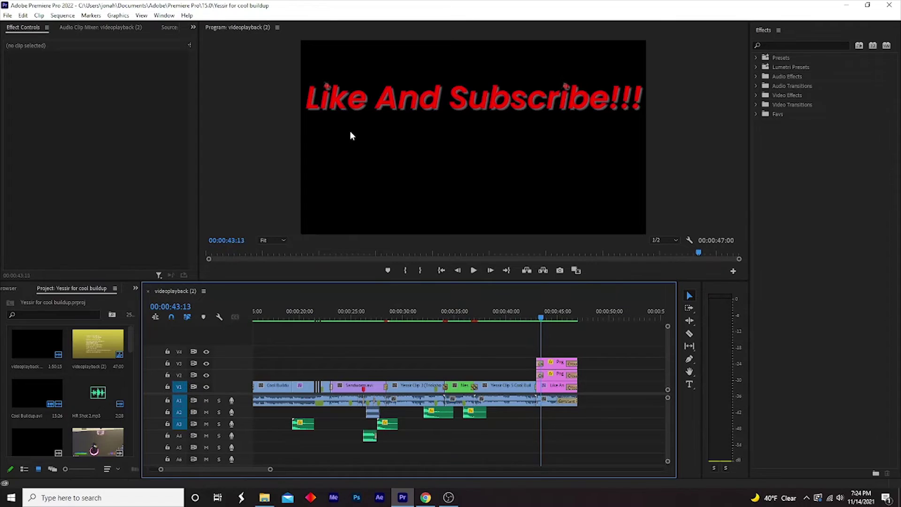
pyautogui.press('Right')
pyautogui.press('Right')
pyautogui.press('Right')
pyautogui.press('space')
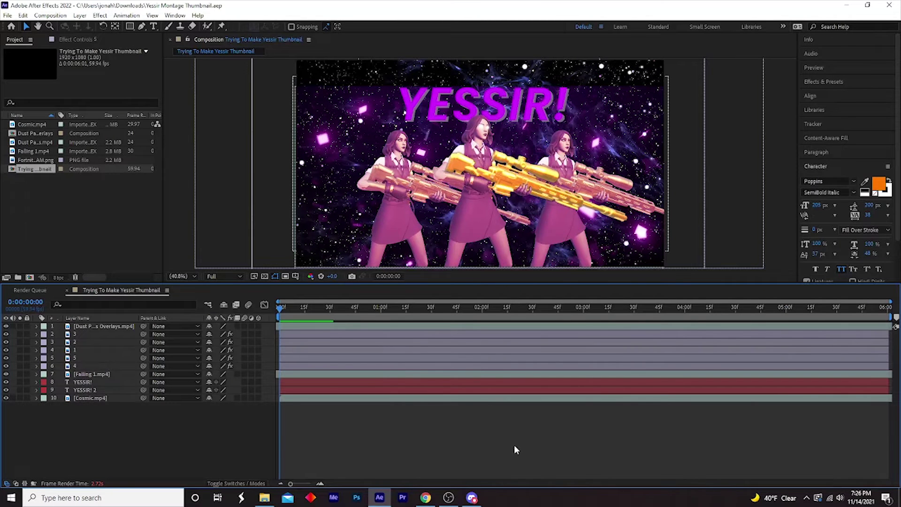
# - In the After Effects composition Trying To Make Yessir Thumbnail, inspect the YESSIR! title at 100% and fit the frame back in view
pyautogui.press('.')
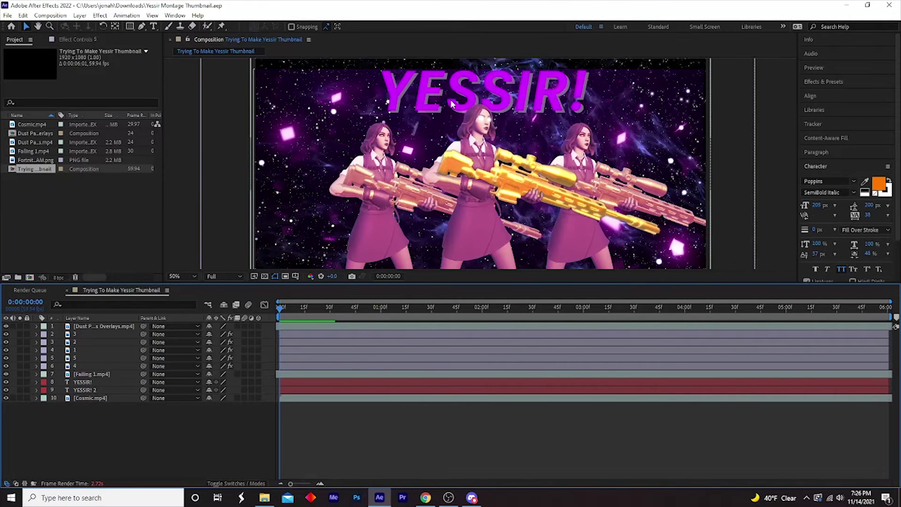
pyautogui.moveTo(429, 108); pyautogui.dragTo(443, 203)
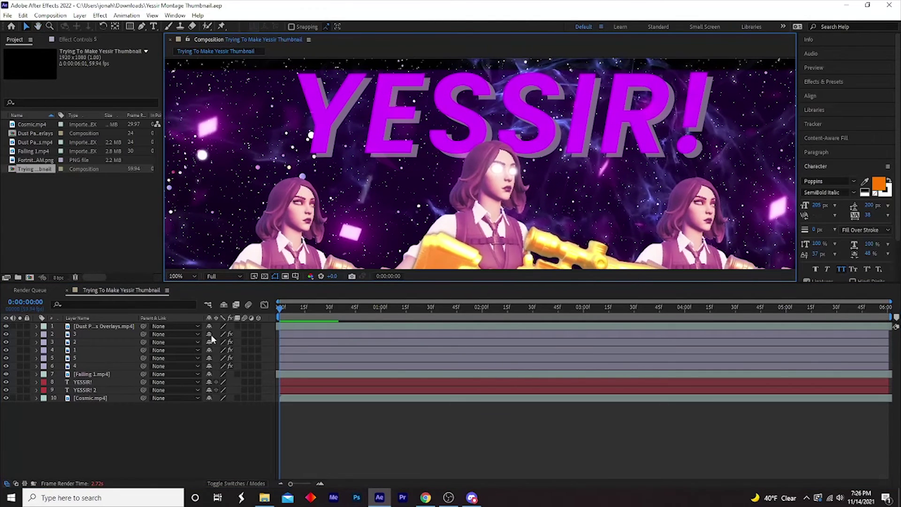
pyautogui.click(181, 277)
pyautogui.click(186, 286)
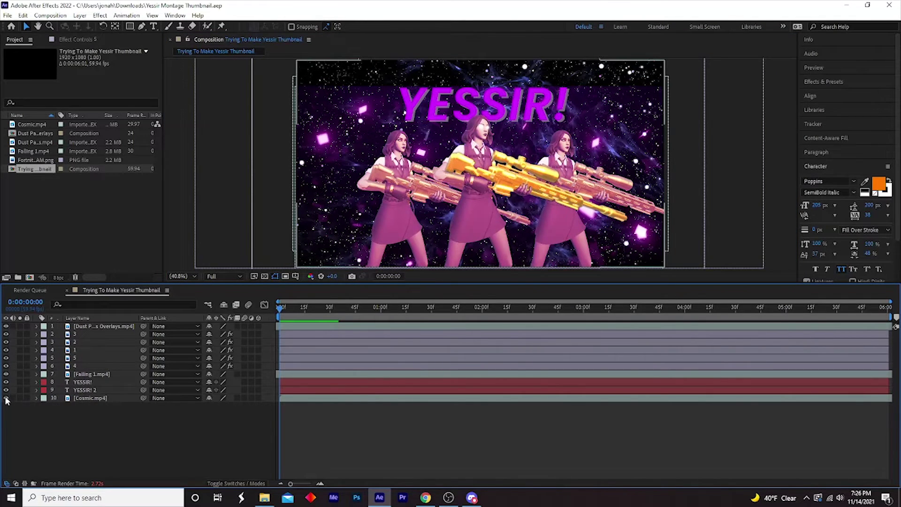
# - Hide all ten thumbnail layers and turn only the dust particles overlay and the Cosmic.mp4 background back on
pyautogui.moveTo(6, 399); pyautogui.dragTo(7, 330)
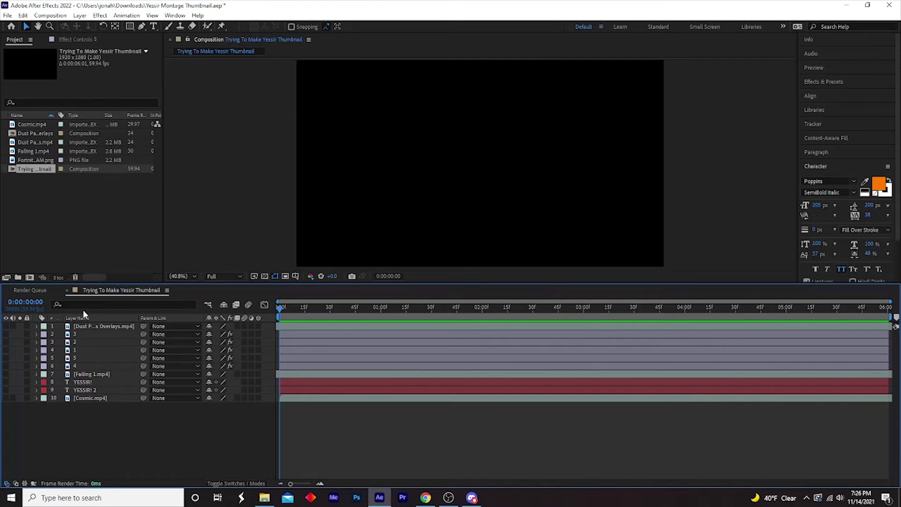
pyautogui.click(6, 326)
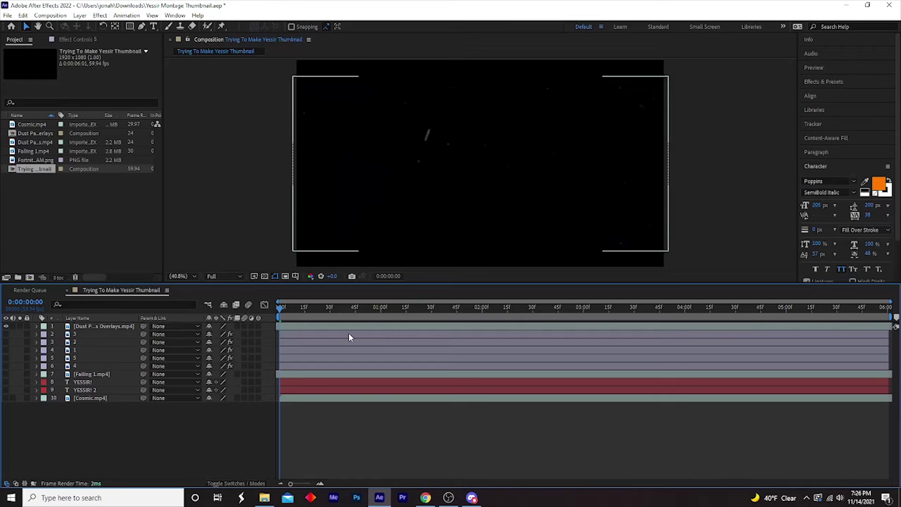
pyautogui.click(6, 398)
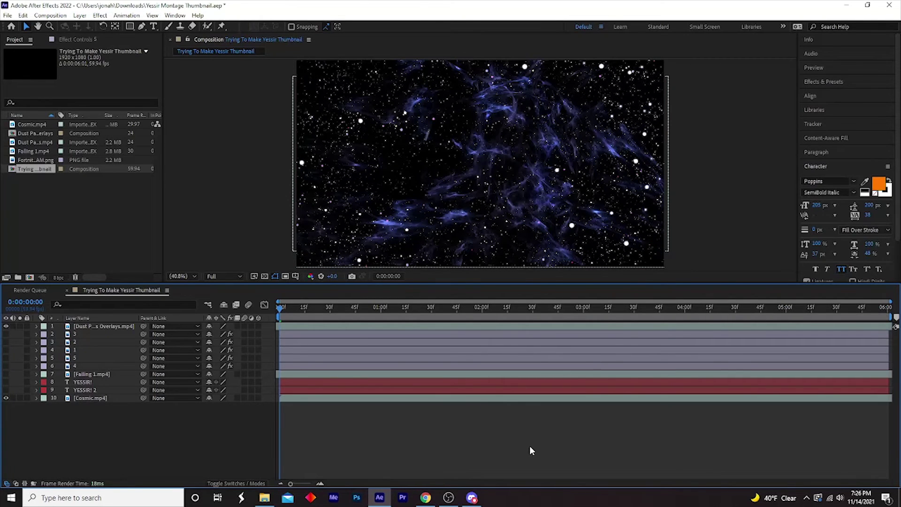
pyautogui.press('space')
# - Turn the YESSIR! 2 and YESSIR! text layers and the Falling 1.mp4 overlay back on, one at a time
pyautogui.click(6, 390)
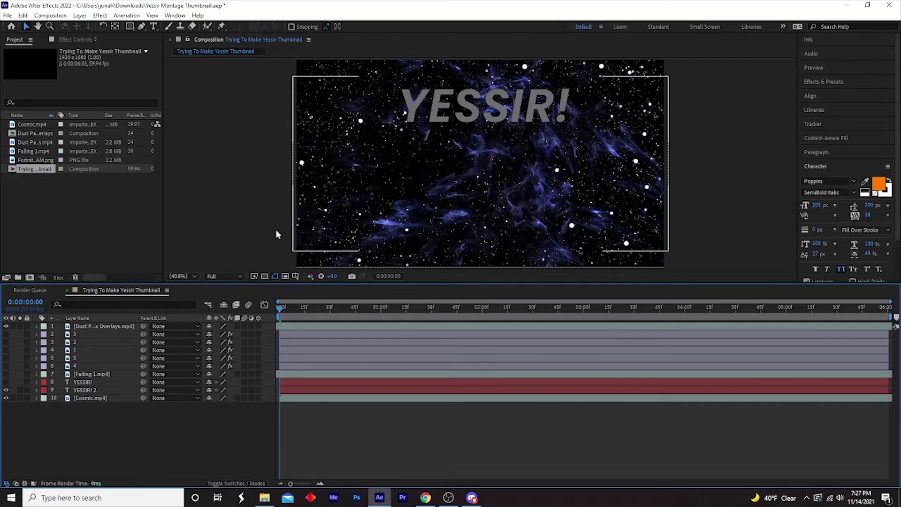
pyautogui.click(6, 382)
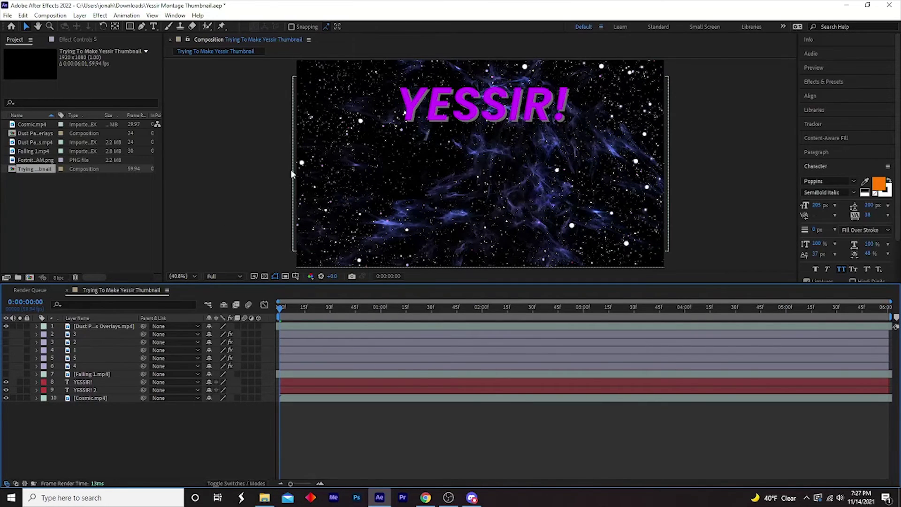
pyautogui.click(6, 374)
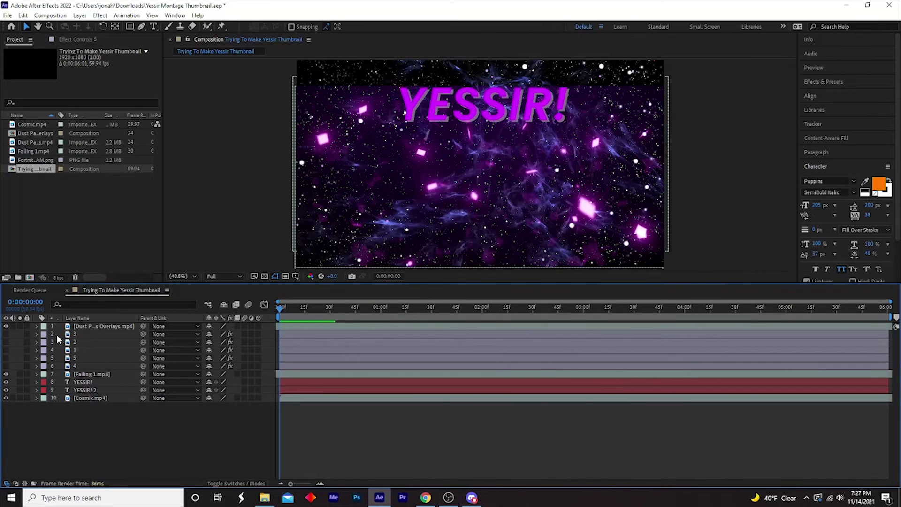
# - Turn character layer 1 back on and examine its Roto Brush & Refine Edge and Tritone effect settings
pyautogui.click(6, 350)
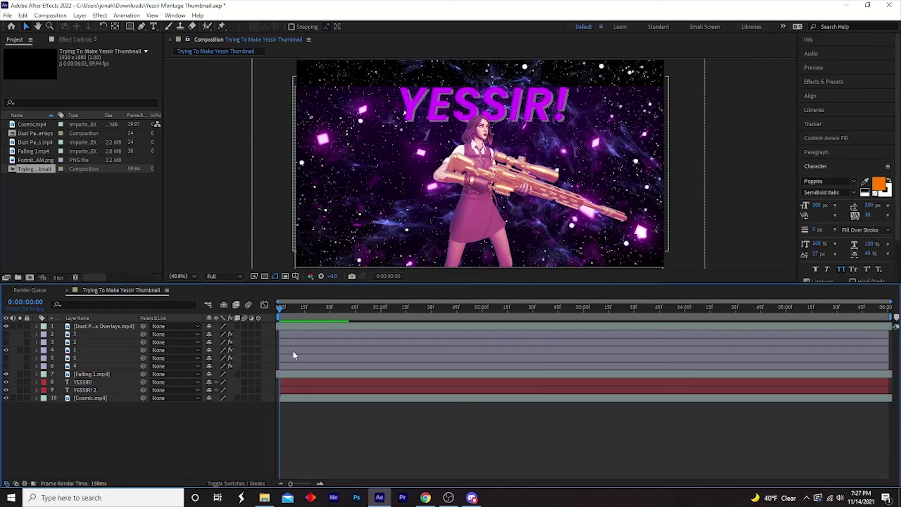
pyautogui.click(294, 356)
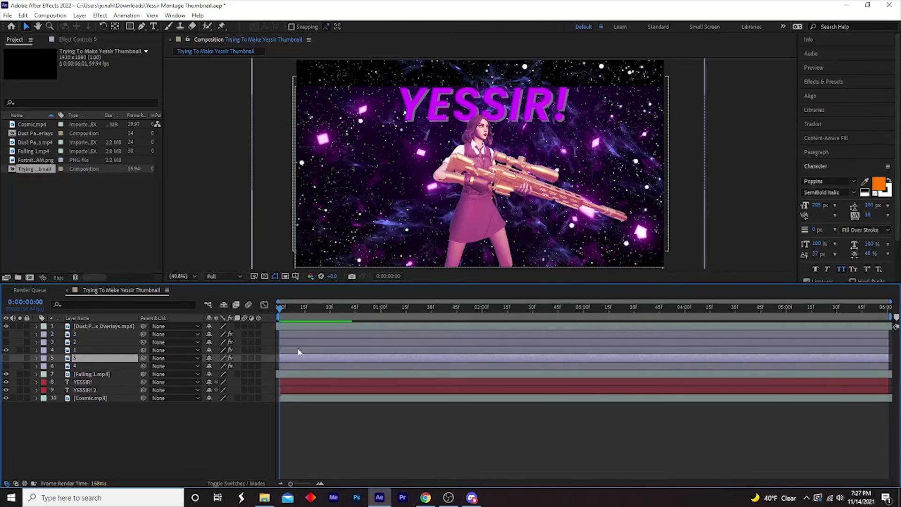
pyautogui.click(298, 350)
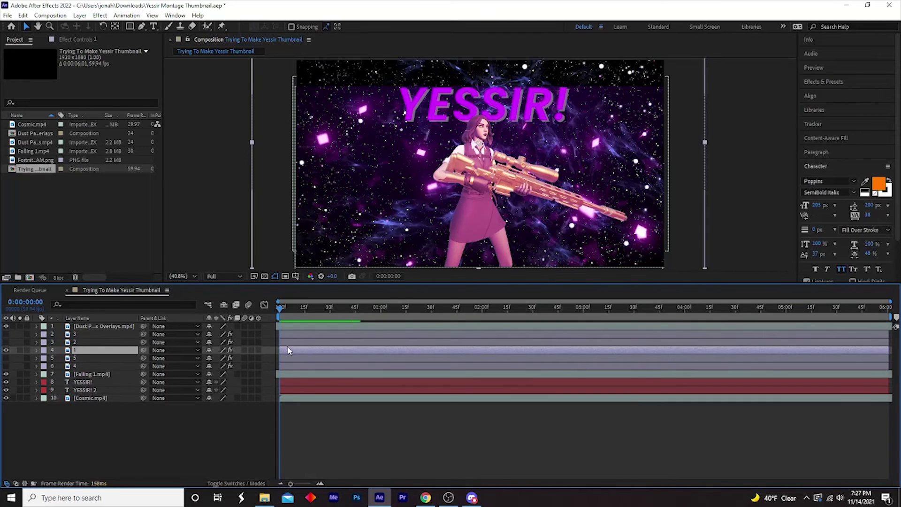
pyautogui.click(76, 38)
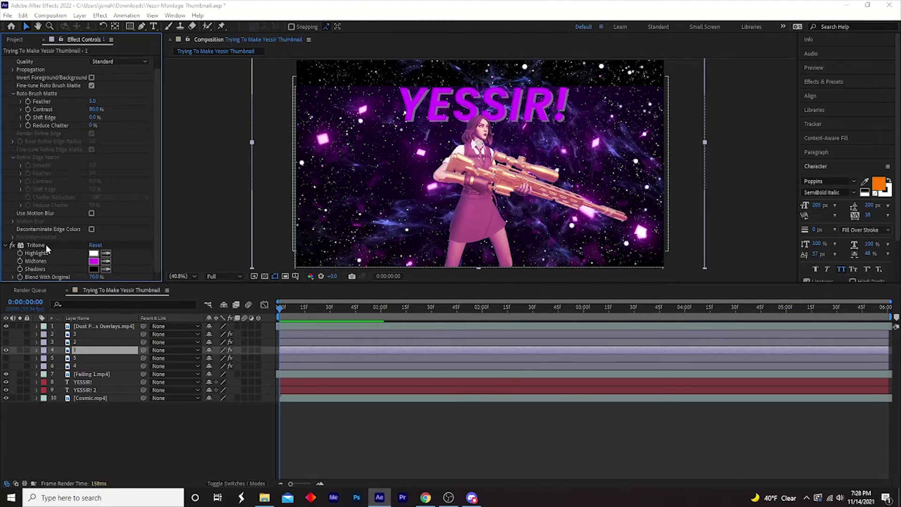
# - Turn character layers 5 and 4 and gun layer 2 back on, and examine the Glow effect settings of layer 2
pyautogui.moveTo(5, 357); pyautogui.dragTo(6, 365)
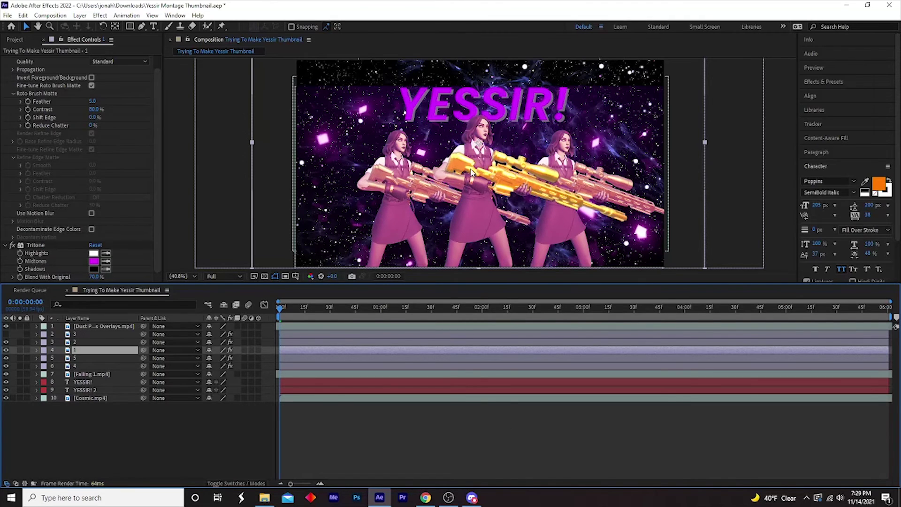
pyautogui.click(88, 342)
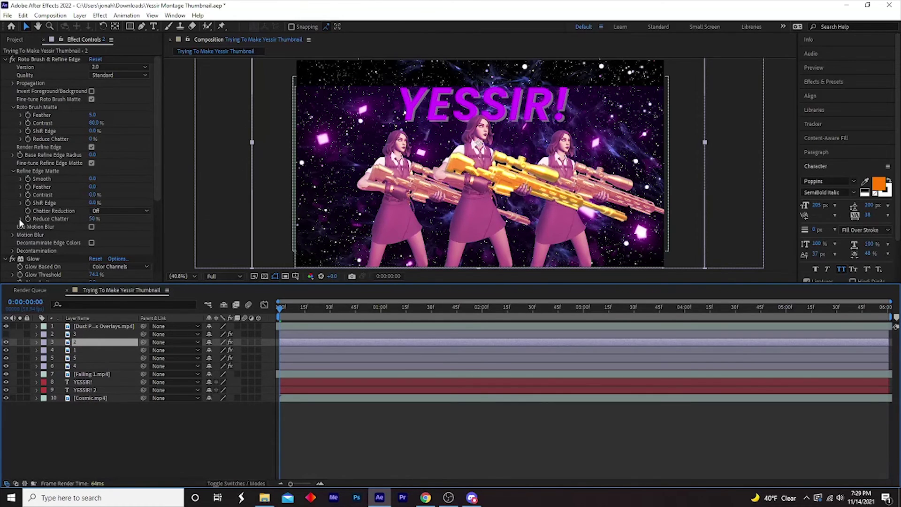
pyautogui.scroll(-3, 38, 212)
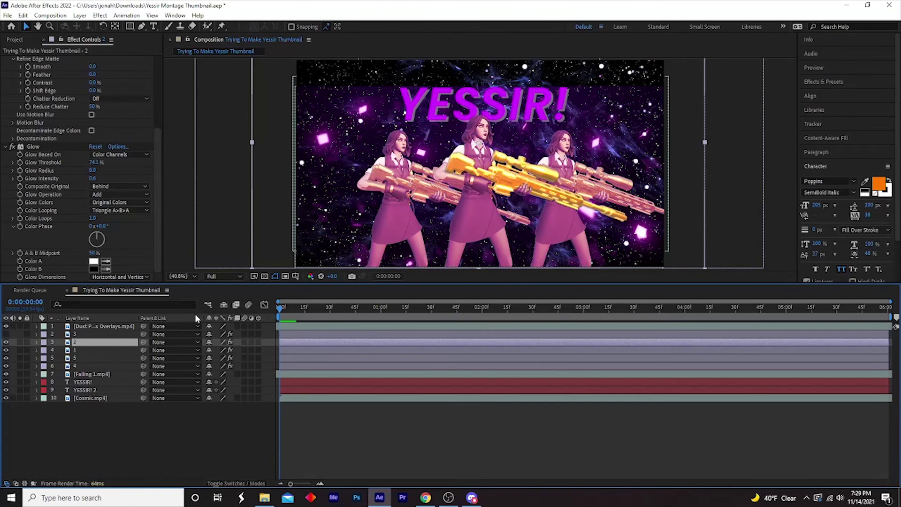
# - Turn layer 3 back on and inspect the center character's eyes at 100% magnification
pyautogui.click(6, 334)
pyautogui.press('/')
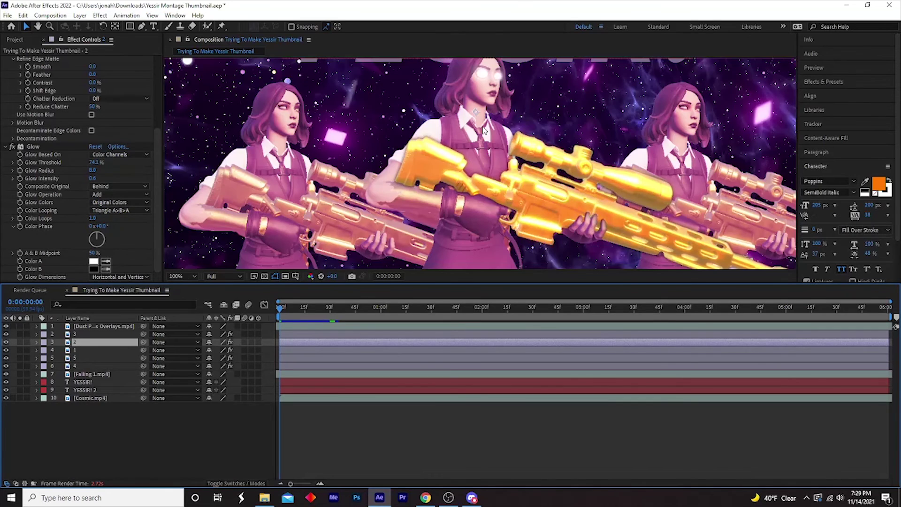
pyautogui.scroll(2, 483, 129)
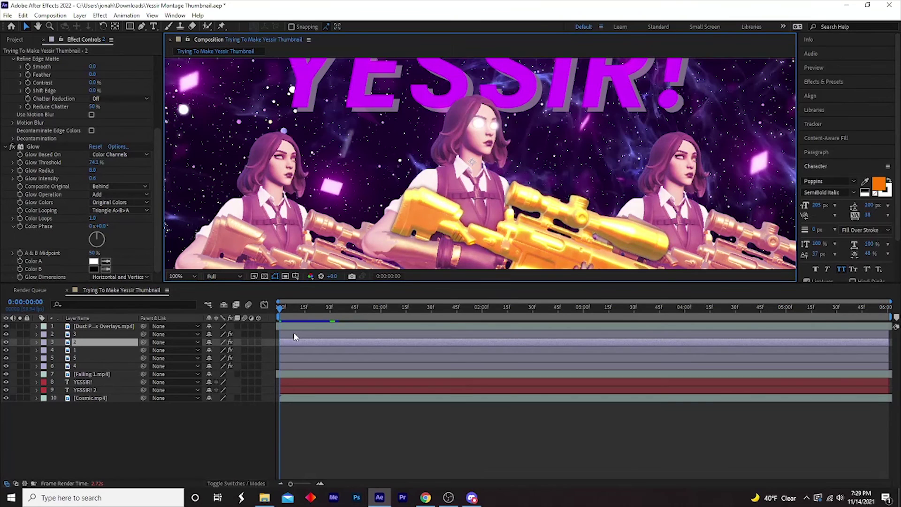
# - Examine the Tritone, Glow and uni.Glow settings of layer 3, and deselect the layer with the whole thumbnail in view
pyautogui.click(417, 214)
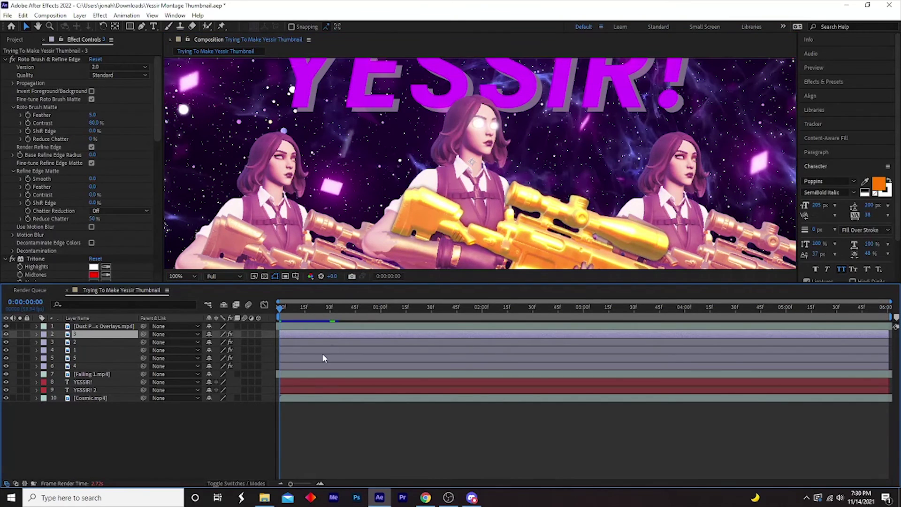
pyautogui.scroll(-5, 45, 241)
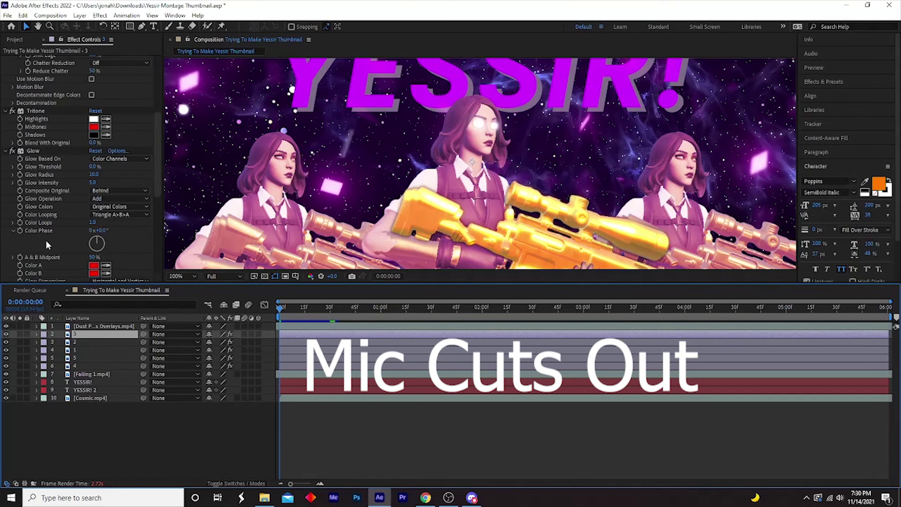
pyautogui.scroll(-5, 46, 240)
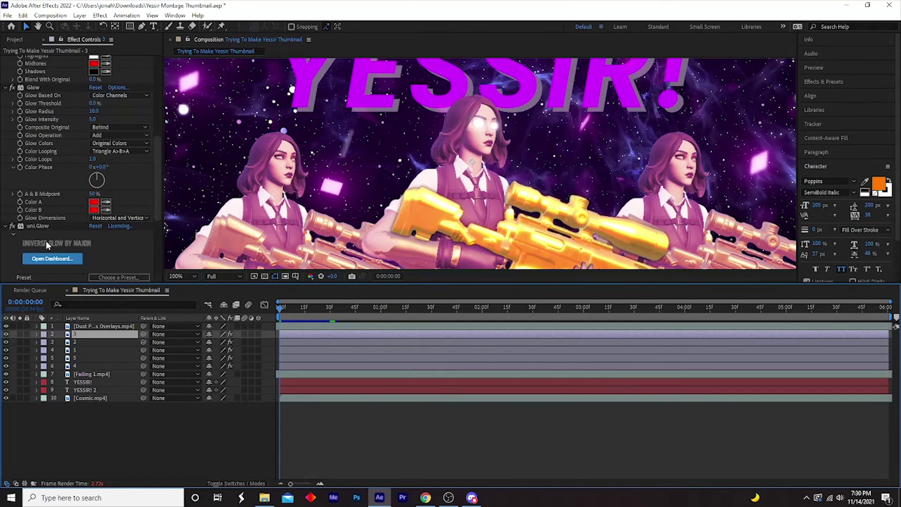
pyautogui.scroll(5, 46, 240)
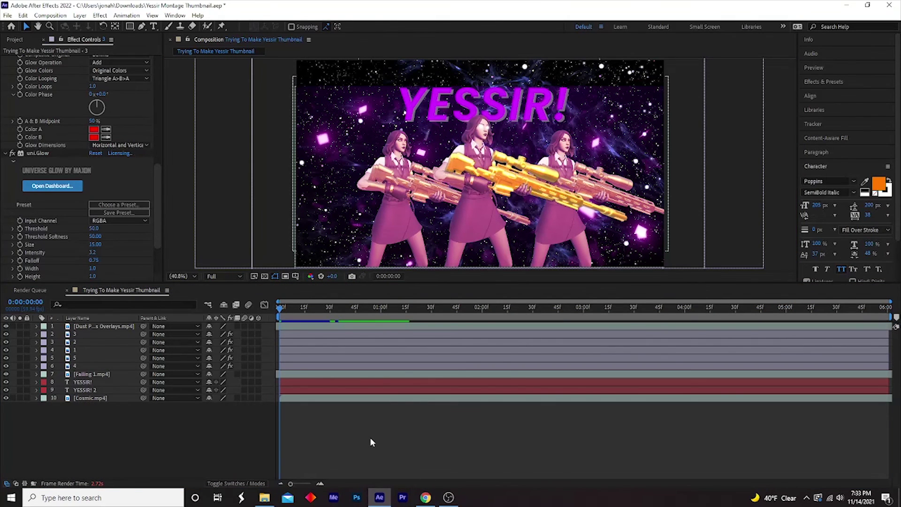
pyautogui.click(370, 438)
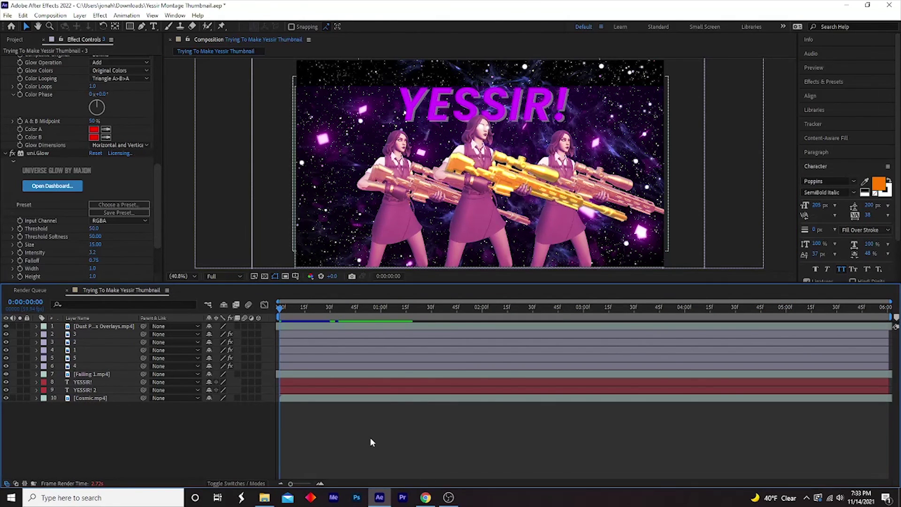